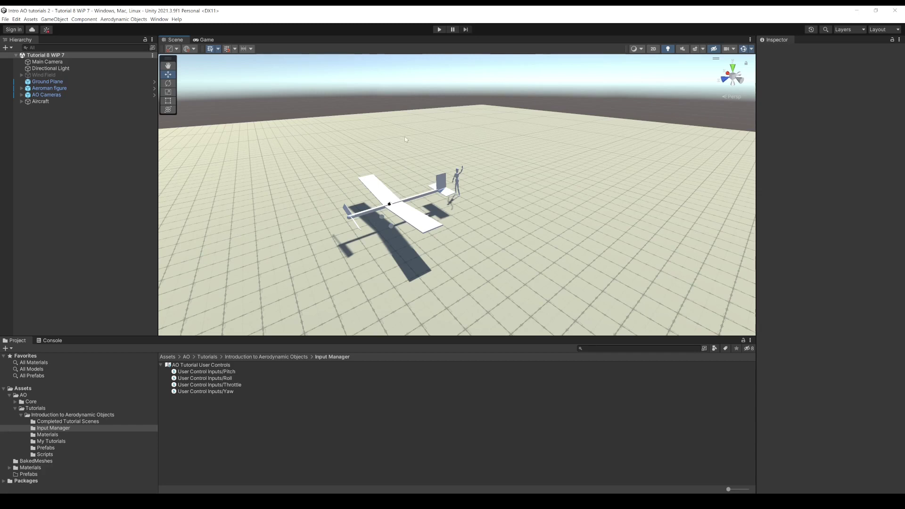
# Replace the Aircraft Manager_Tutorial_7 script on the Aircraft object with the Aircraft Manager_Tutorial_8 script.
pyautogui.click(41, 102)
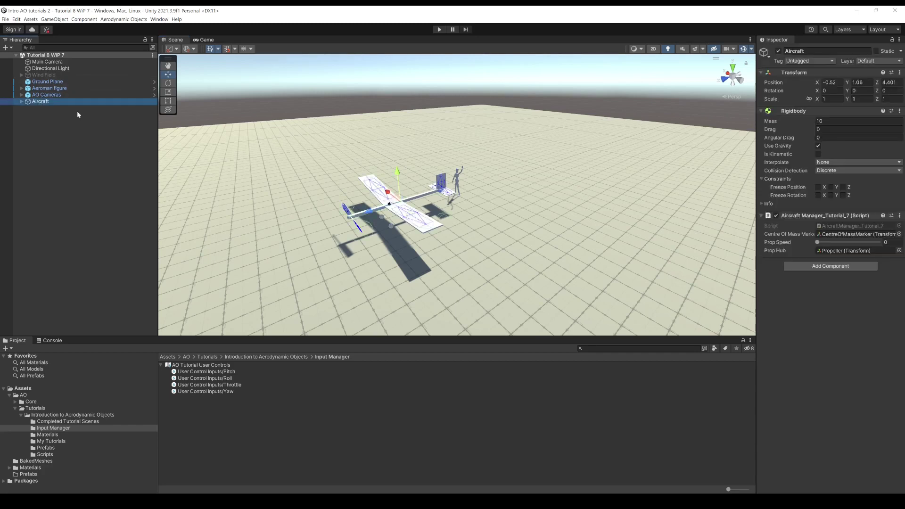
pyautogui.click(900, 216)
pyautogui.click(851, 248)
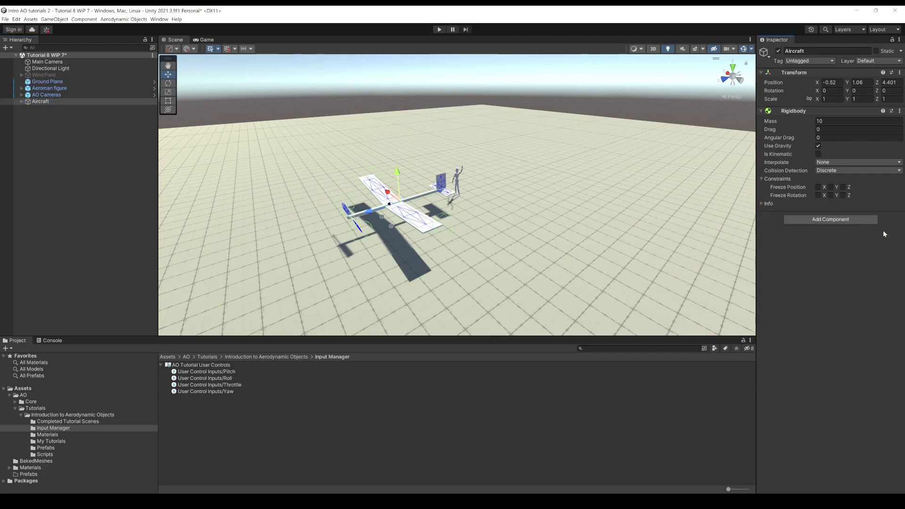
pyautogui.click(864, 220)
pyautogui.write('air')
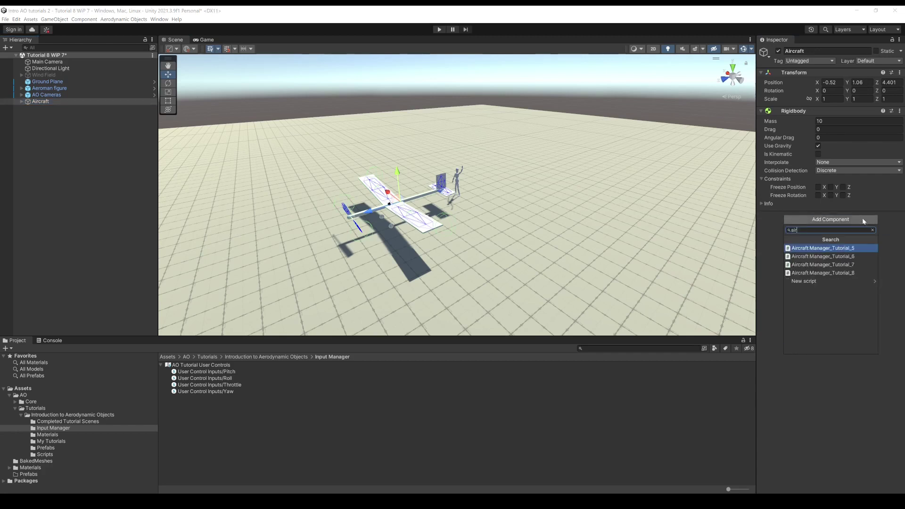
pyautogui.click(832, 273)
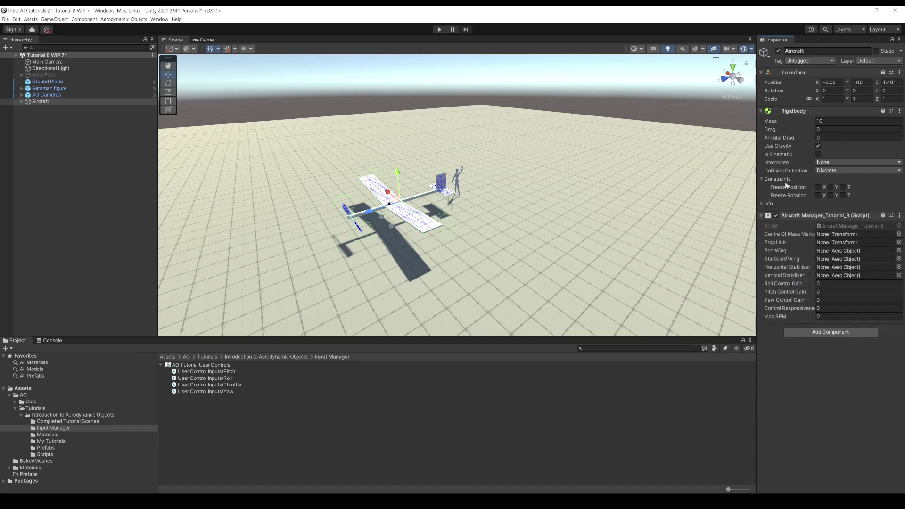
# Assign CentreOfMassMarker as the script's centre of mass marker and Propeller as its Prop Hub.
pyautogui.click(21, 101)
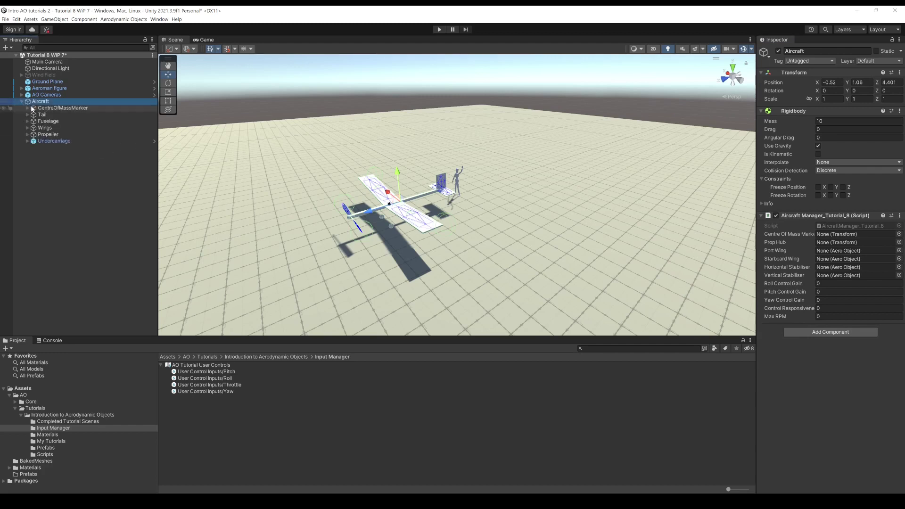
pyautogui.moveTo(41, 110); pyautogui.dragTo(830, 237)
pyautogui.moveTo(47, 134); pyautogui.dragTo(832, 244)
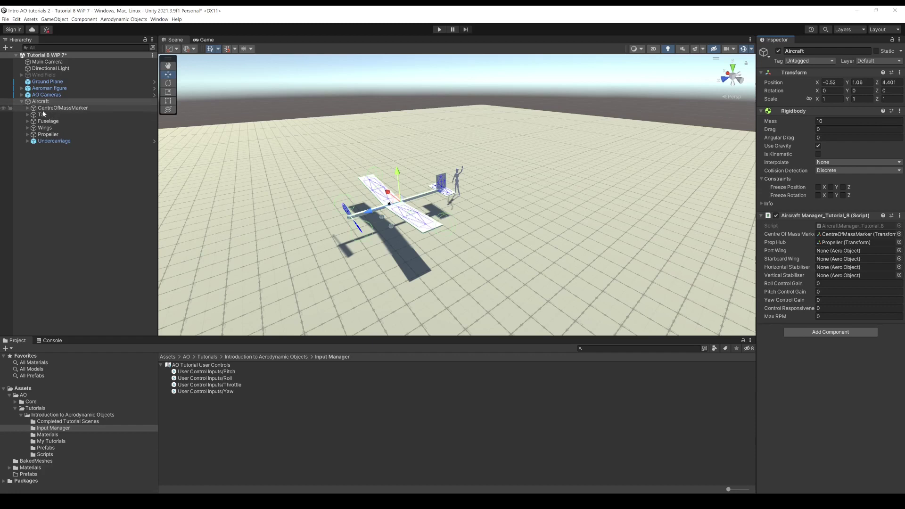
# Assign the matching Aero Object children to the script's Port Wing, Starboard Wing, Horizontal Stabiliser and Vertical Stabiliser references.
pyautogui.keyDown('alt'); pyautogui.click(21, 101); pyautogui.keyUp('alt')
pyautogui.keyDown('alt'); pyautogui.click(21, 102); pyautogui.keyUp('alt')
pyautogui.keyDown('alt'); pyautogui.click(22, 102); pyautogui.keyUp('alt')
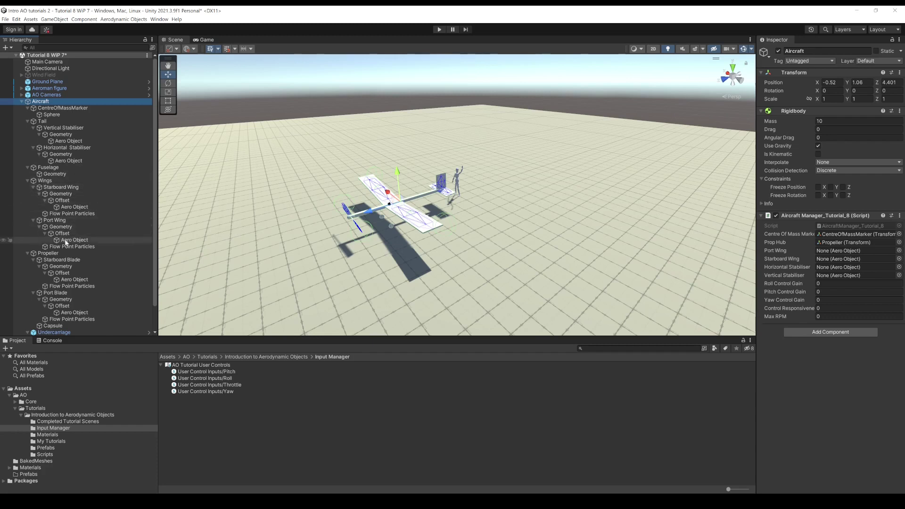
pyautogui.moveTo(68, 245); pyautogui.dragTo(826, 251)
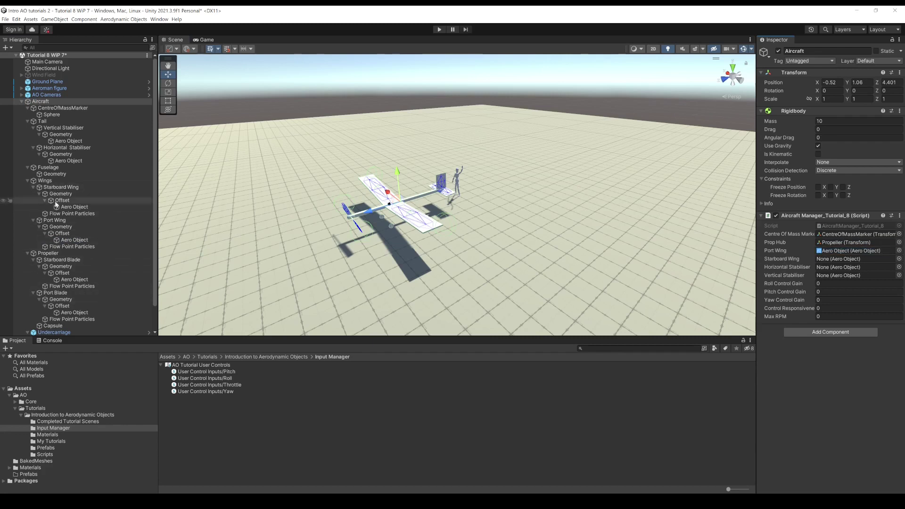
pyautogui.moveTo(73, 208); pyautogui.dragTo(824, 263)
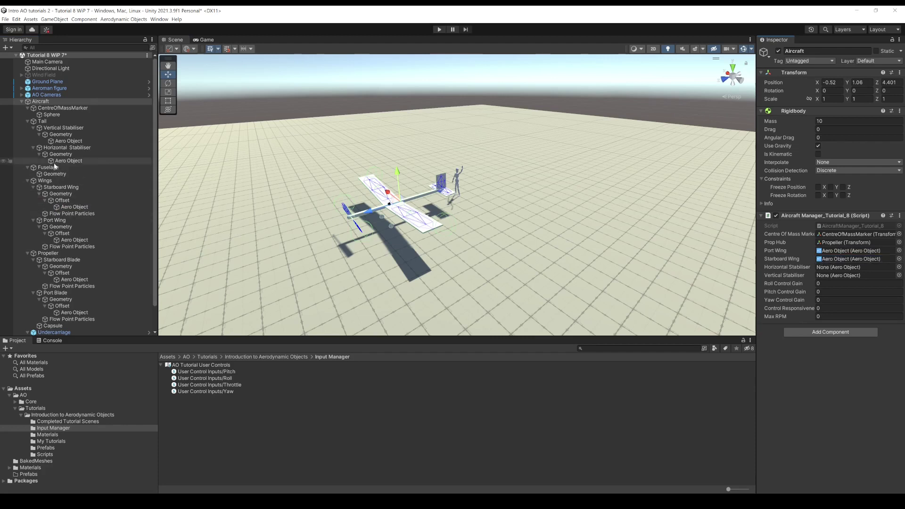
pyautogui.moveTo(59, 162); pyautogui.dragTo(830, 270)
pyautogui.moveTo(63, 141); pyautogui.dragTo(826, 277)
# Set the Roll, Pitch and Yaw Control Gains and the Control Responsiveness to 1, and Max RPM to 100.
pyautogui.click(823, 283)
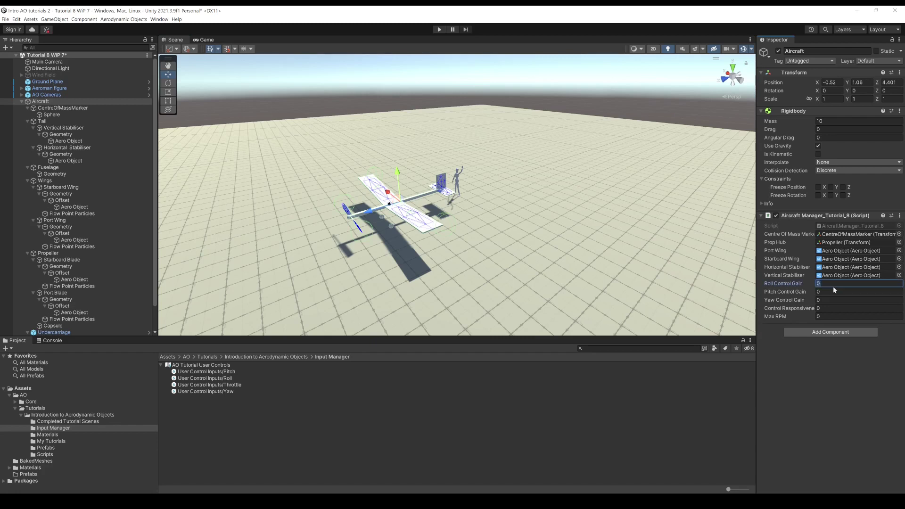
pyautogui.write('1')
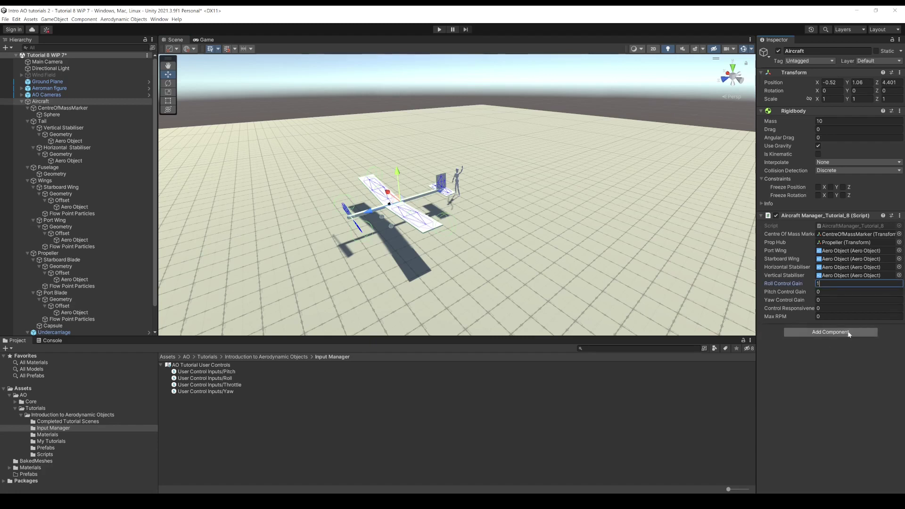
pyautogui.click(827, 292)
pyautogui.write('1')
pyautogui.click(827, 300)
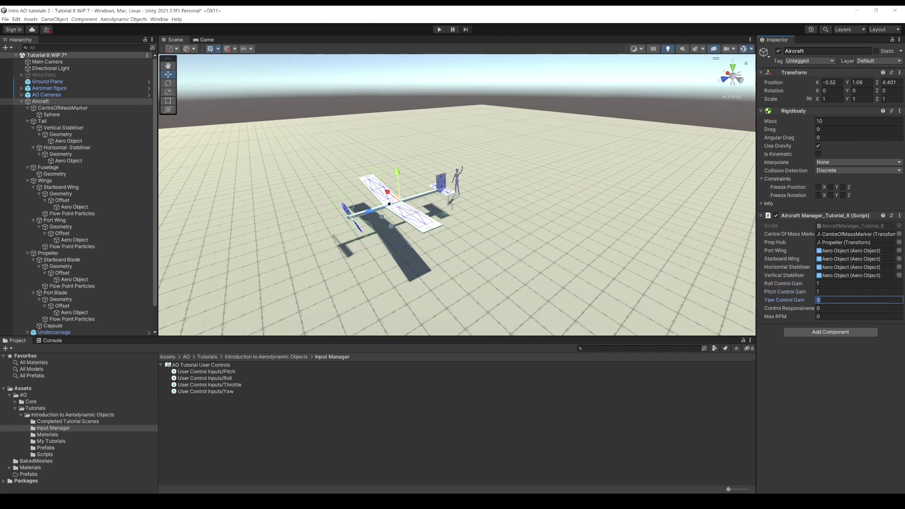
pyautogui.click(827, 309)
pyautogui.write('1')
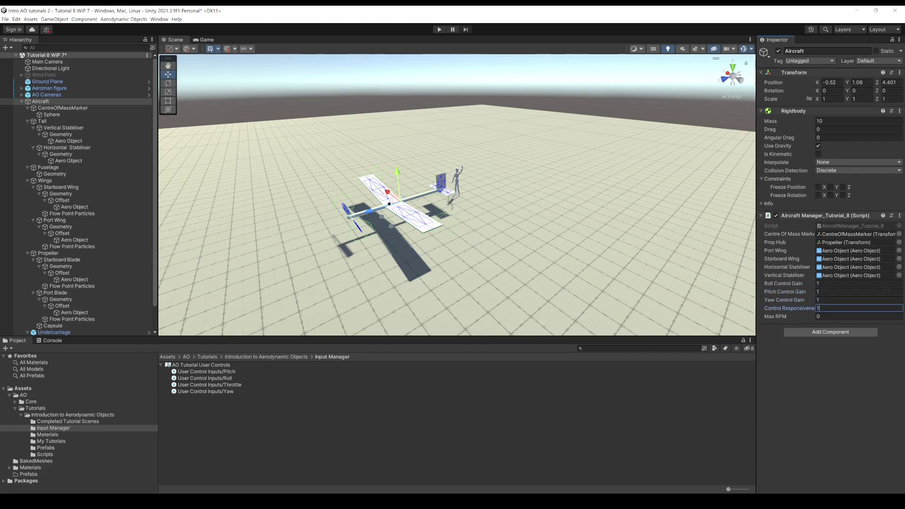
pyautogui.click(827, 317)
pyautogui.write('100')
pyautogui.click(804, 362)
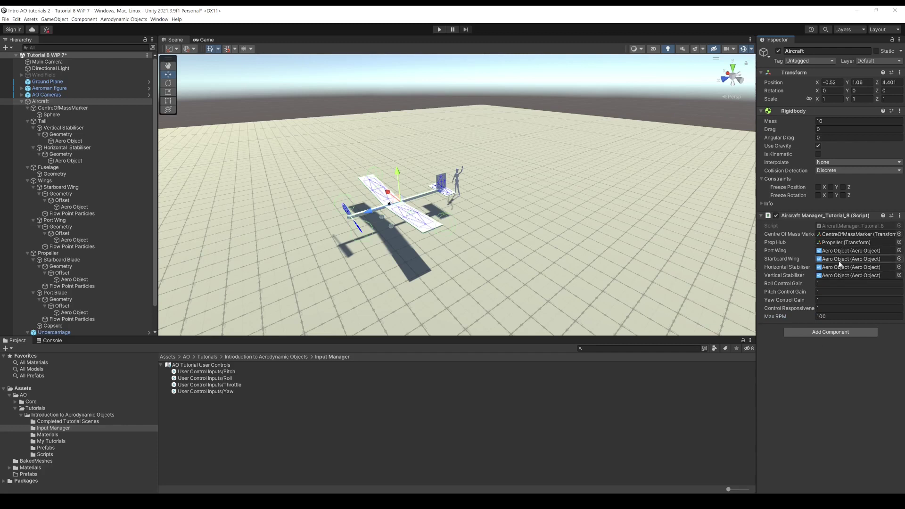
# Add a Player Input component to the Aircraft and assign AO Tutorial User Controls as its Actions asset.
pyautogui.click(834, 333)
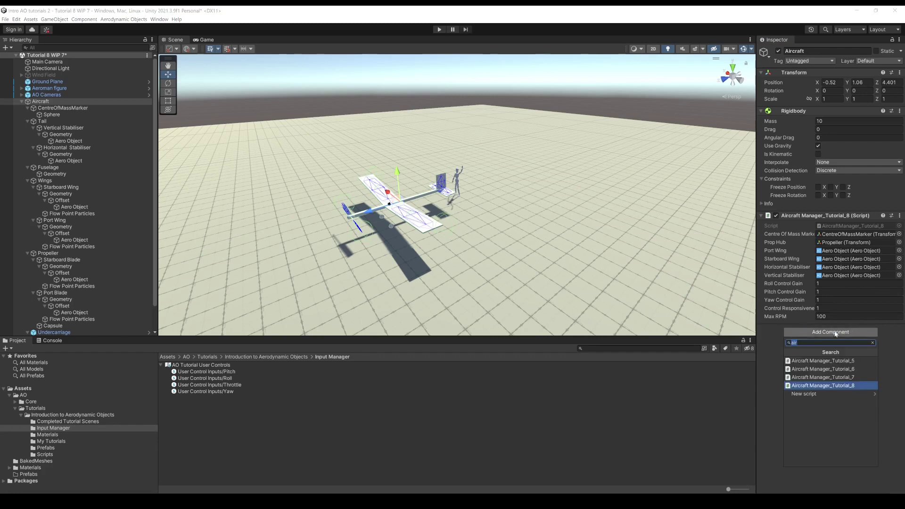
pyautogui.write('player')
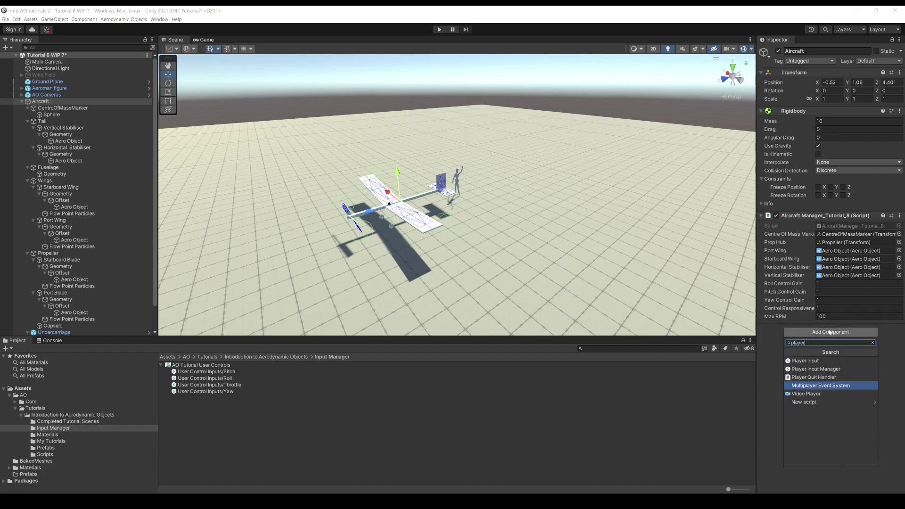
pyautogui.click(805, 361)
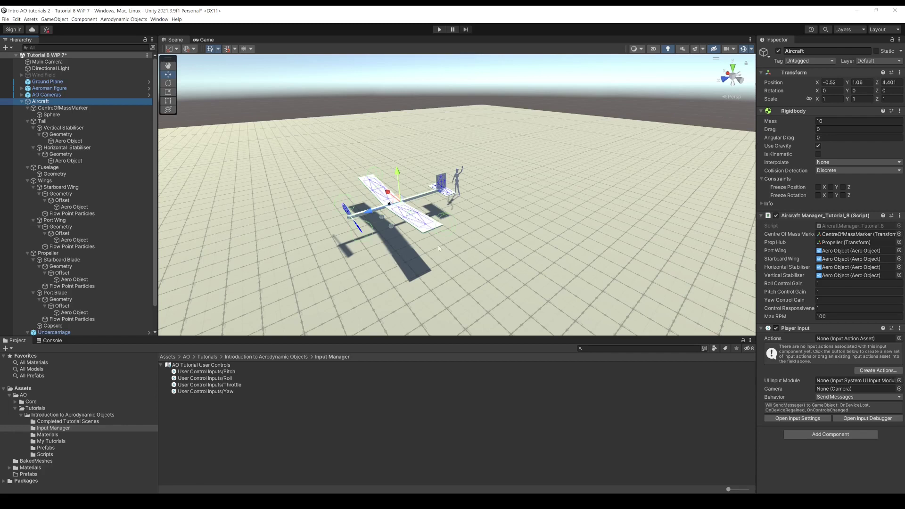
pyautogui.click(899, 339)
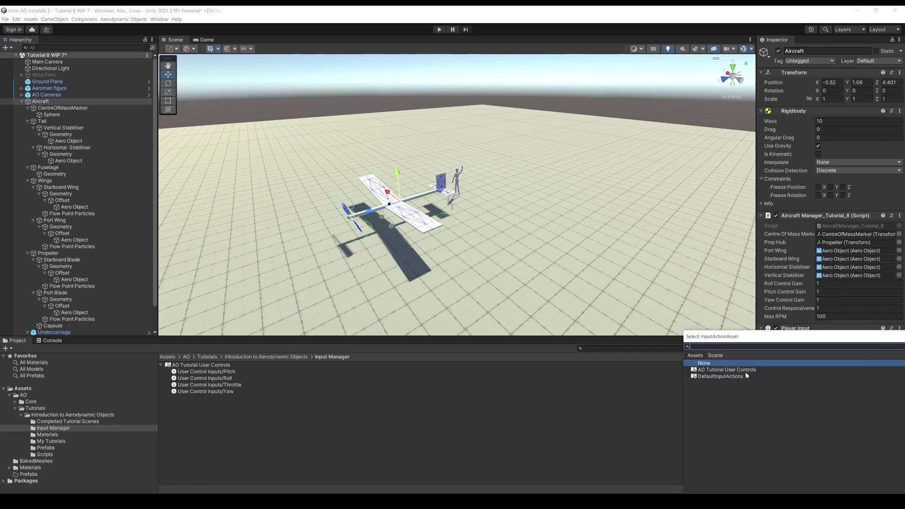
pyautogui.click(705, 371)
pyautogui.doubleClick(705, 372)
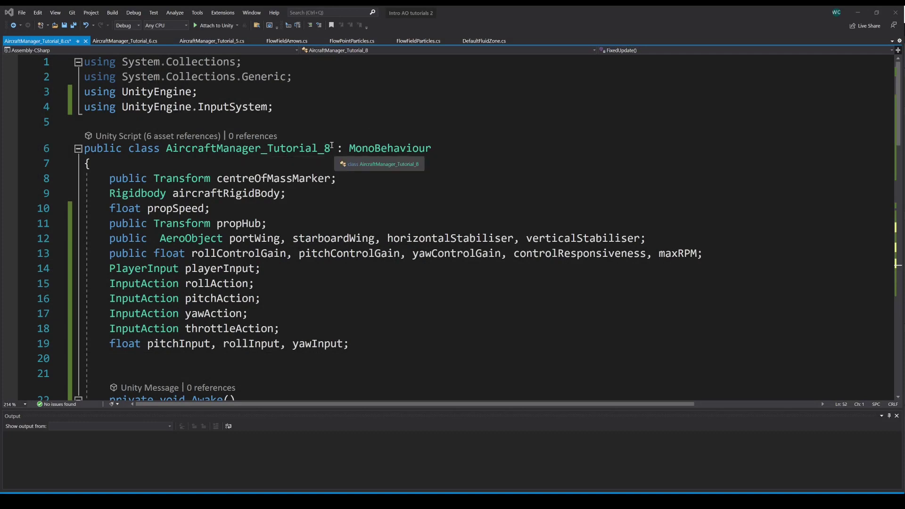
# In Visual Studio, examine the AeroObject declarations and the roll, pitch and yaw control code in AircraftManager_Tutorial_8.cs.
pyautogui.tripleClick(198, 238)
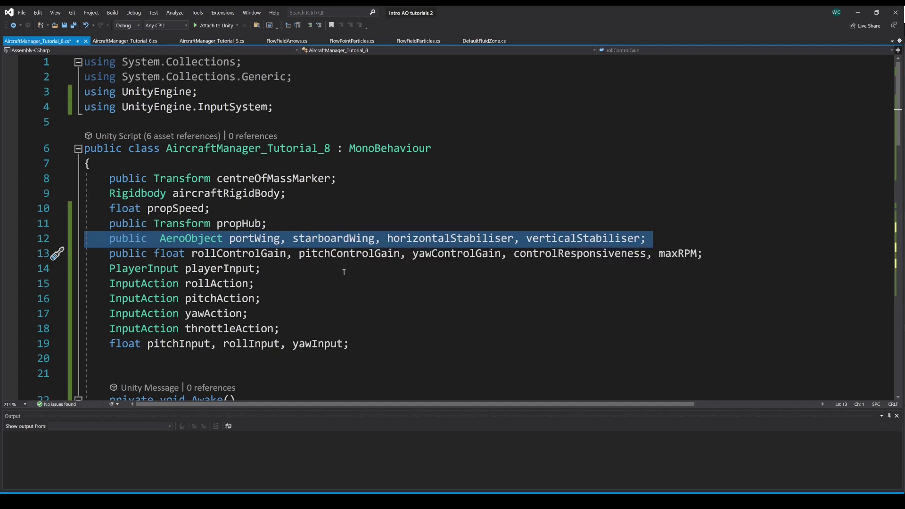
pyautogui.scroll(-10, 272, 188)
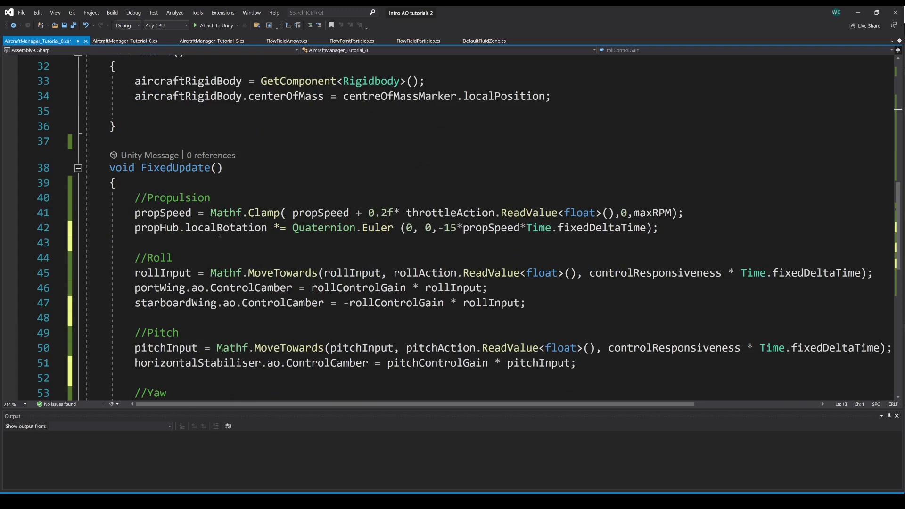
pyautogui.scroll(-1, 226, 217)
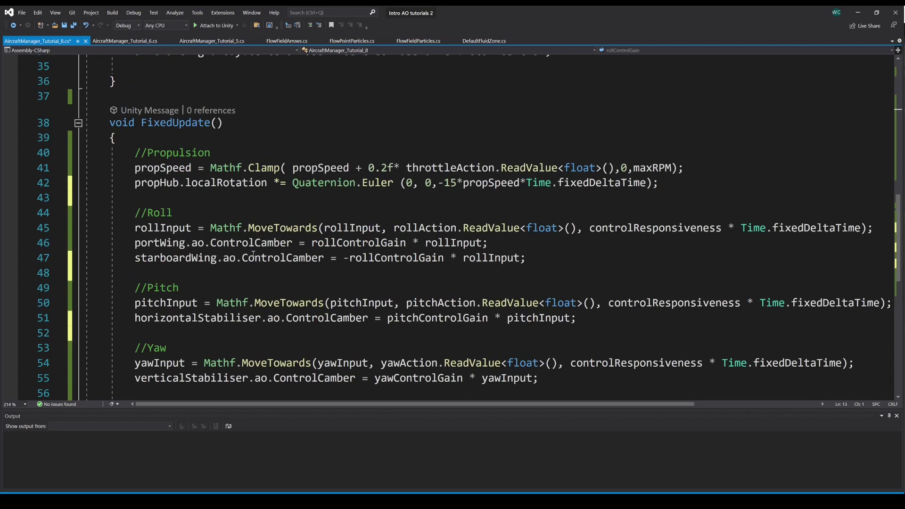
pyautogui.click(51, 242)
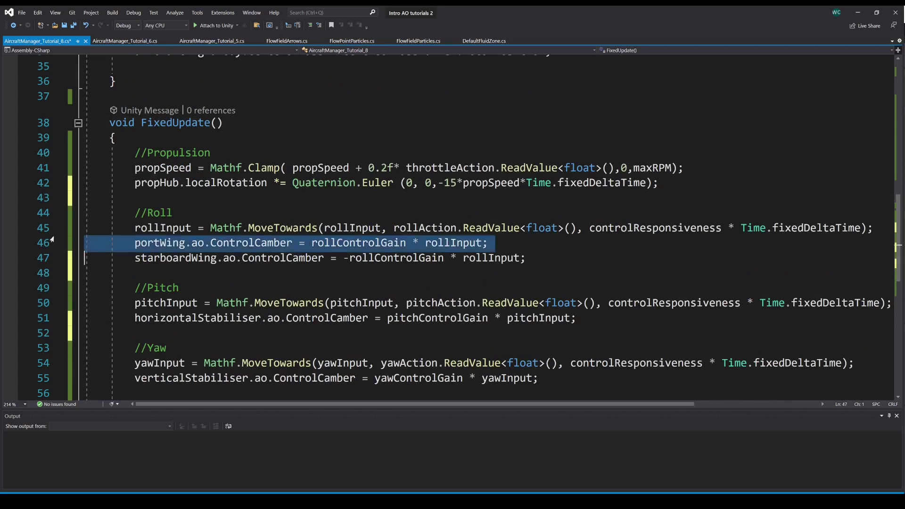
pyautogui.click(52, 229)
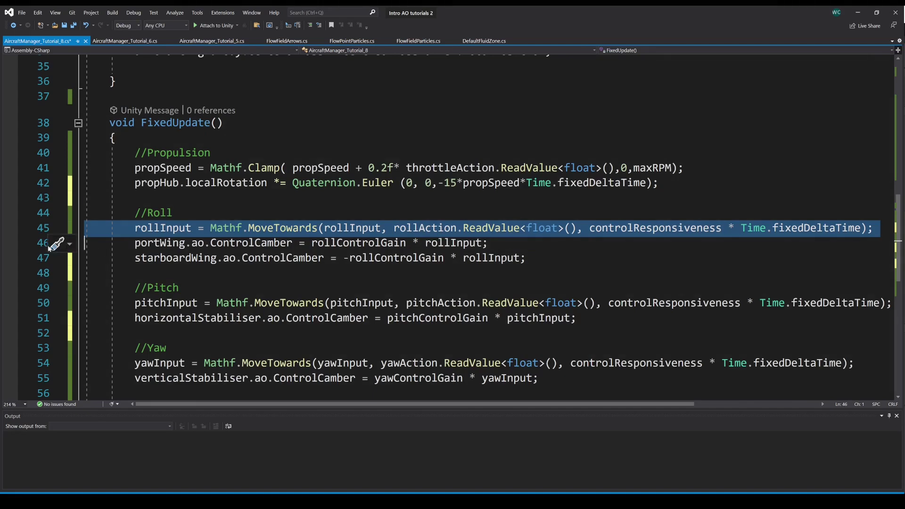
pyautogui.click(53, 243)
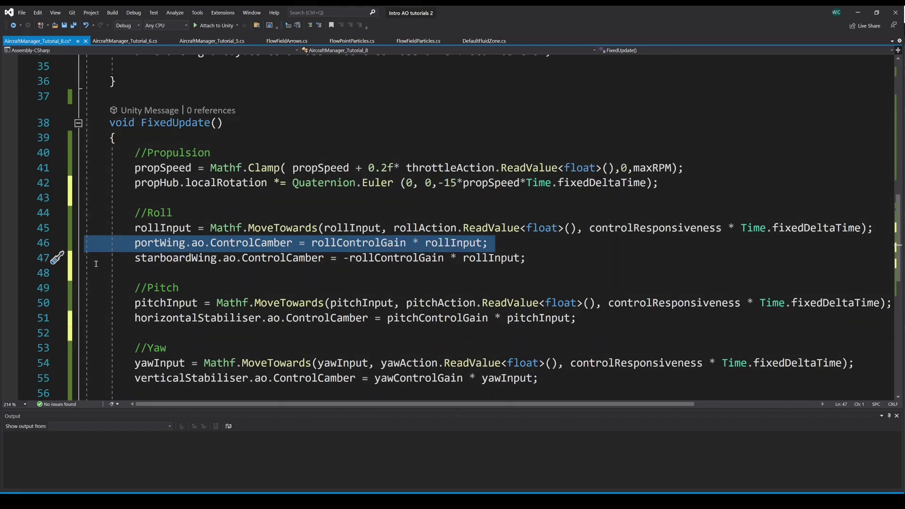
pyautogui.click(29, 259)
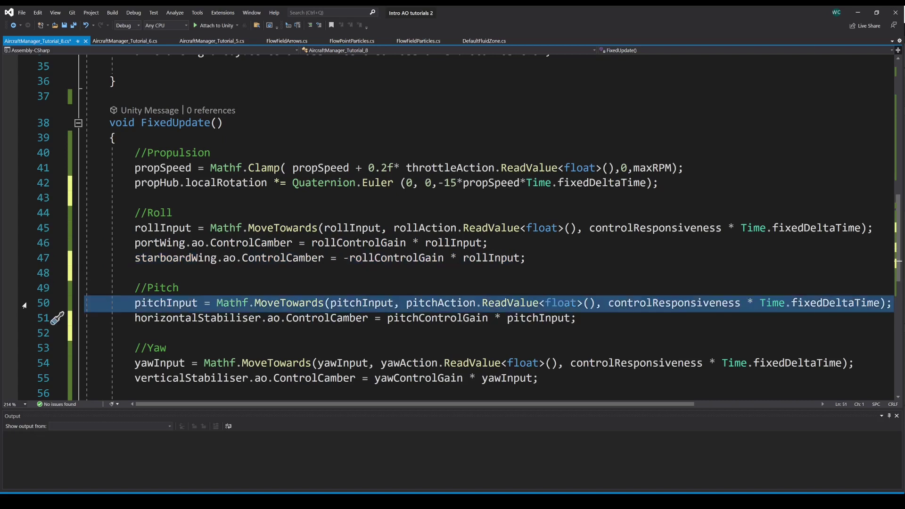
pyautogui.click(24, 322)
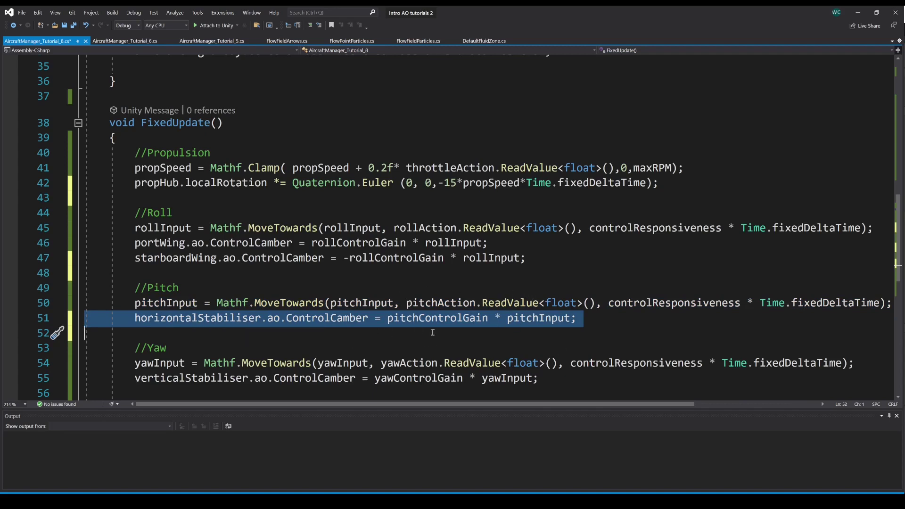
pyautogui.click(20, 371)
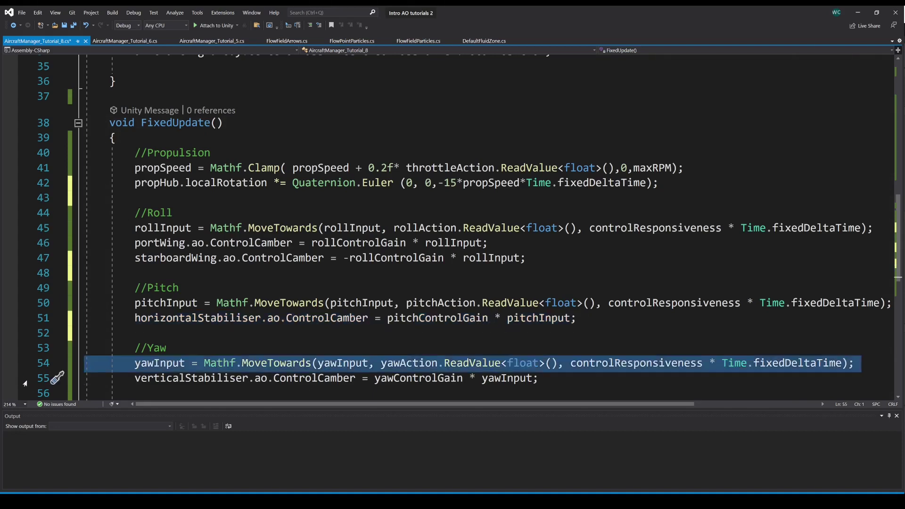
pyautogui.click(25, 383)
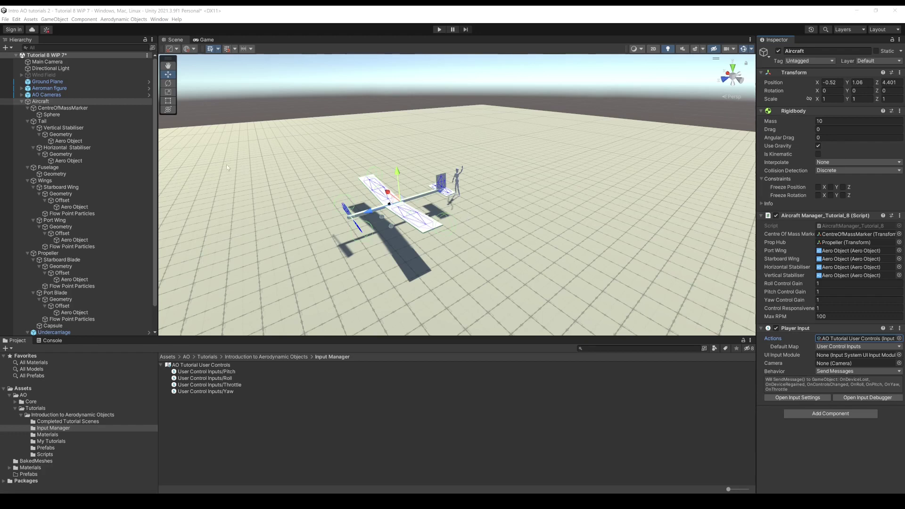
# Freeze the Aircraft Rigidbody's position and rotation on the X, Y and Z axes.
pyautogui.click(39, 100)
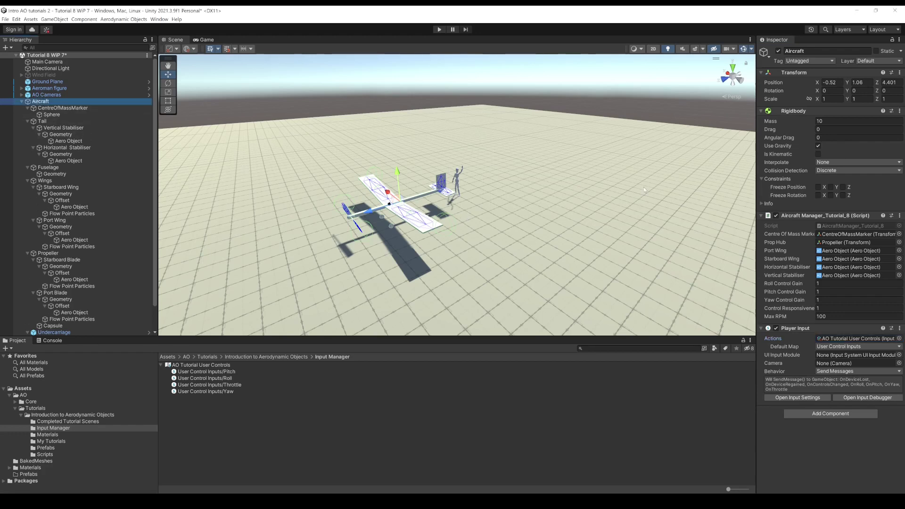
pyautogui.click(818, 187)
pyautogui.click(831, 187)
pyautogui.click(843, 187)
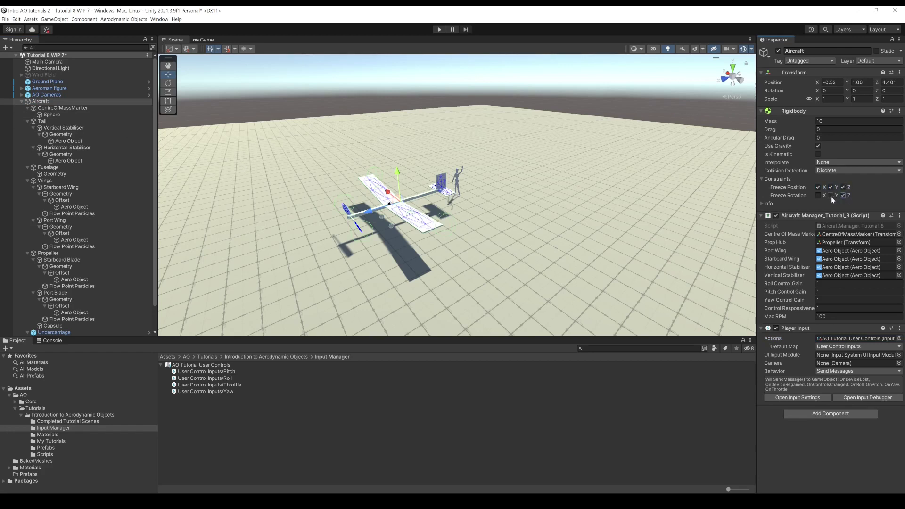
pyautogui.click(819, 195)
# Reset the Aircraft's transform position to the origin and set its Y position to 5.
pyautogui.click(33, 103)
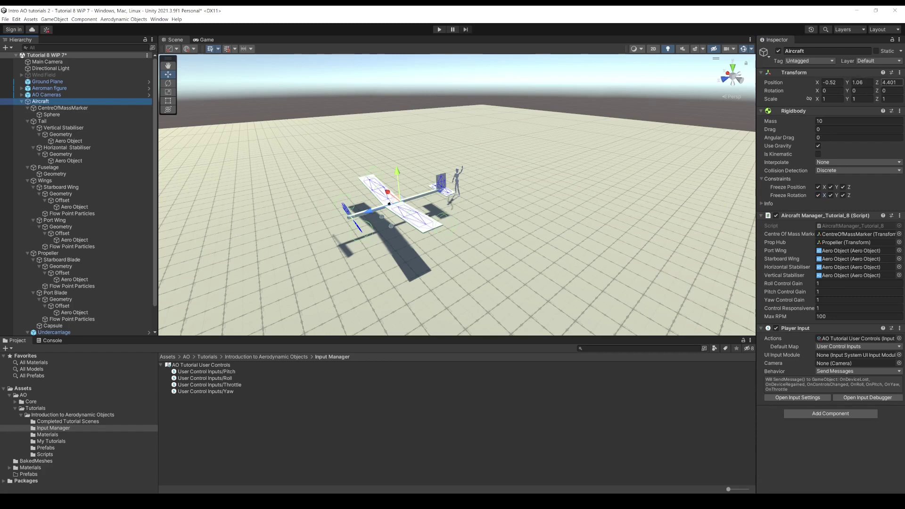
pyautogui.click(900, 72)
pyautogui.moveTo(850, 141)
pyautogui.click(801, 142)
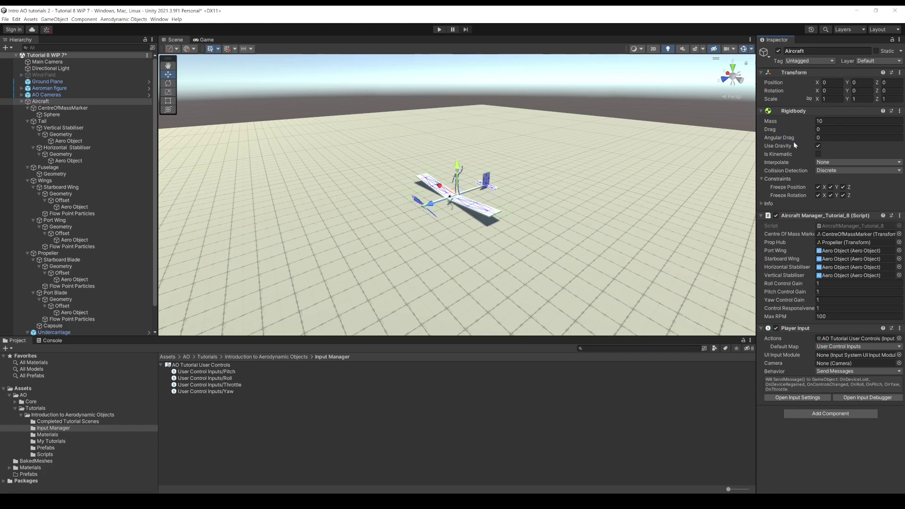
pyautogui.write('5')
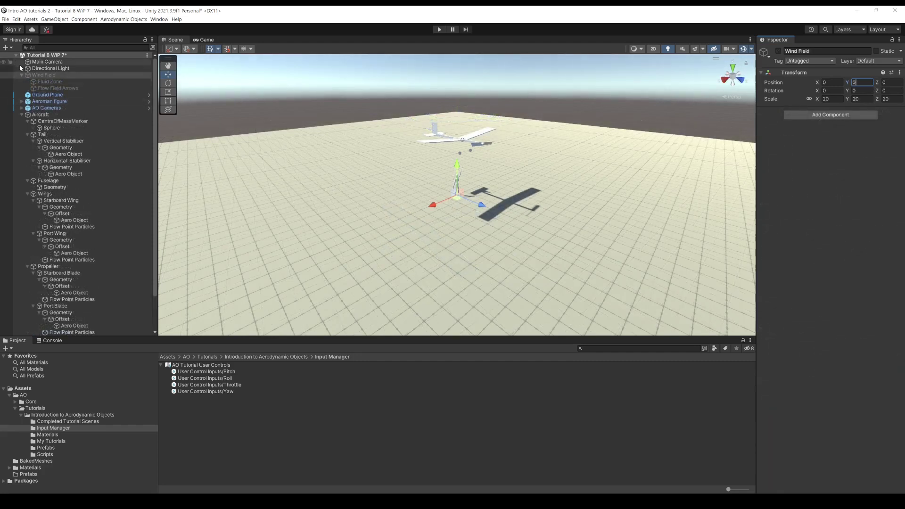
# Activate the Wind Field object and set its scale to 1 on the X, Y and Z axes.
pyautogui.click(43, 75)
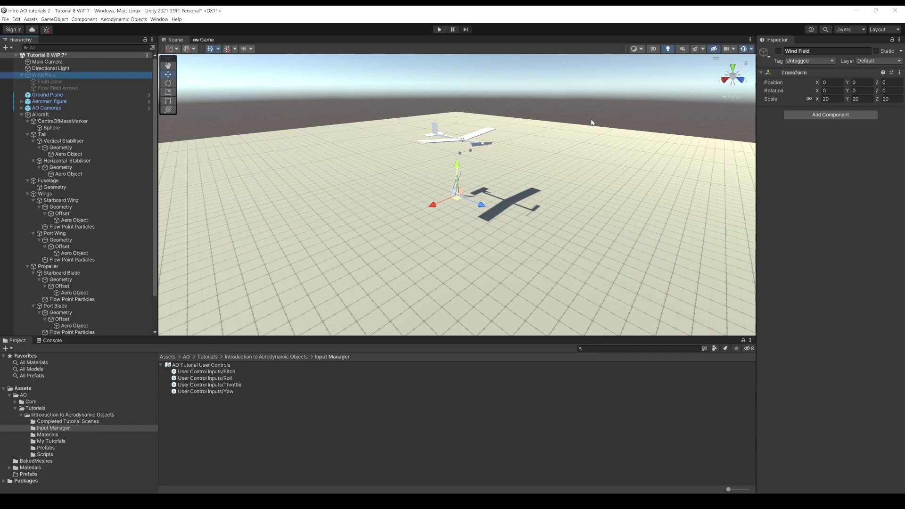
pyautogui.click(778, 51)
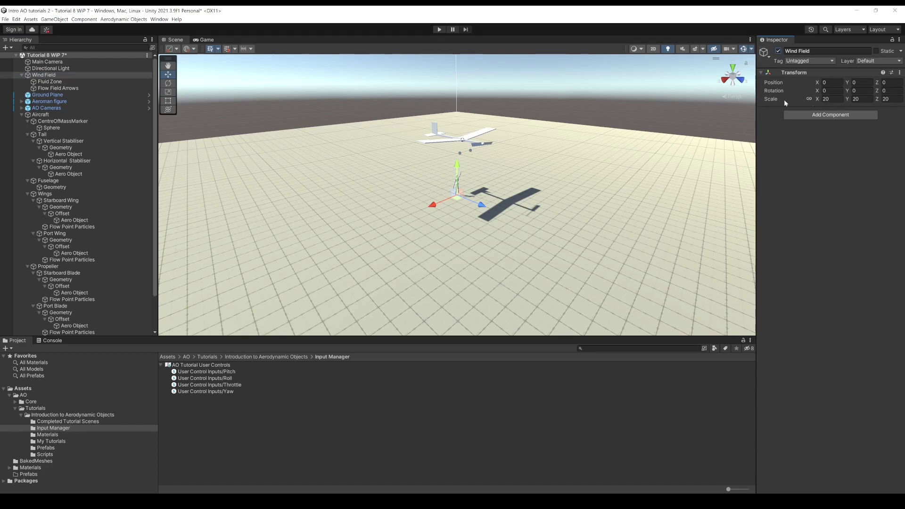
pyautogui.scroll(-2, 690, 174)
pyautogui.scroll(-5, 690, 174)
pyautogui.scroll(4, 691, 174)
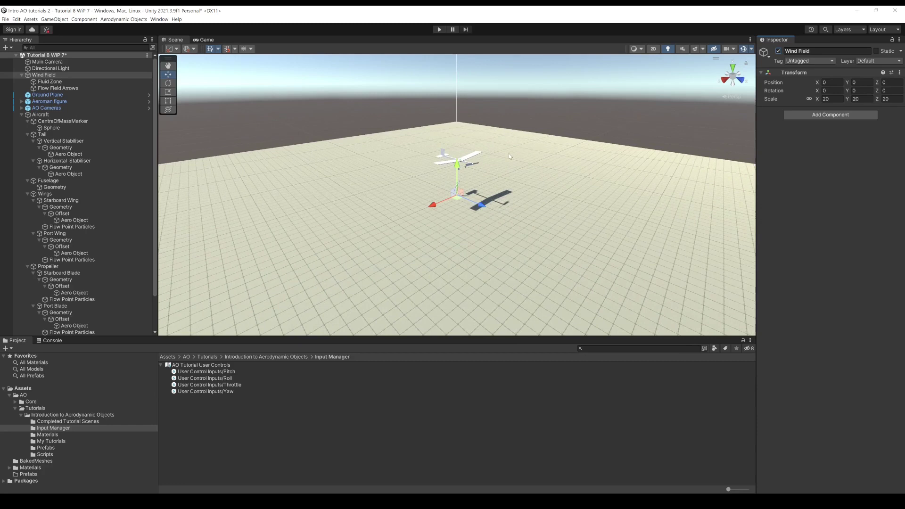
pyautogui.click(834, 99)
pyautogui.write('1')
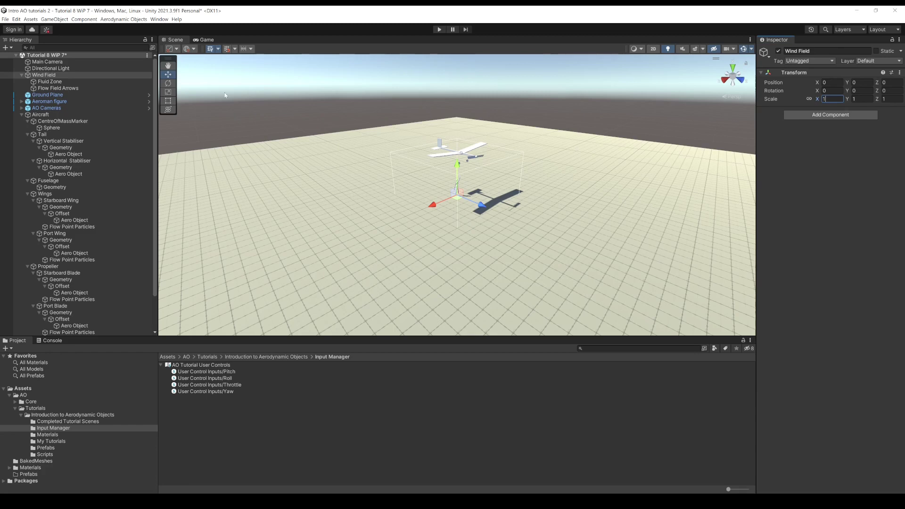
# Review the Fluid Zone settings and set the Flow Field Arrows' Num Arrows to 3 on the X, Y and Z axes.
pyautogui.click(47, 83)
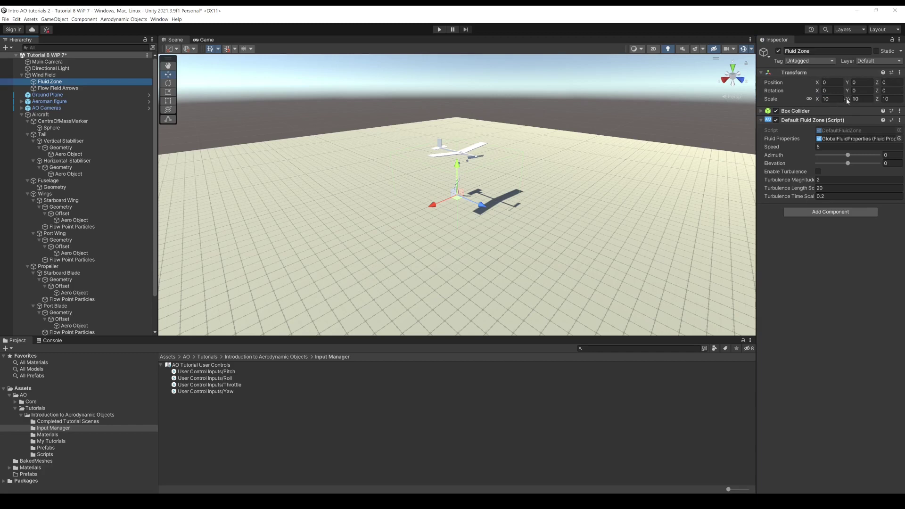
pyautogui.keyDown('alt'); pyautogui.moveTo(410, 217); pyautogui.dragTo(395, 186); pyautogui.keyUp('alt')
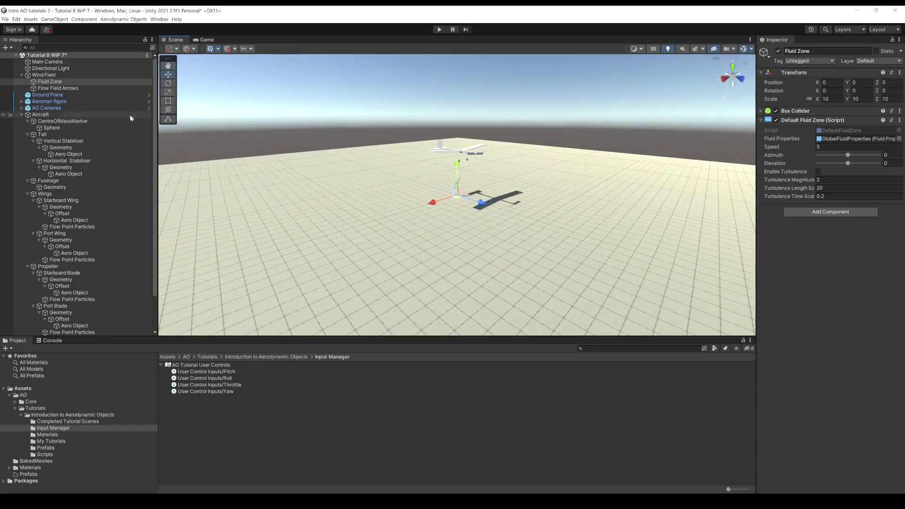
pyautogui.click(57, 89)
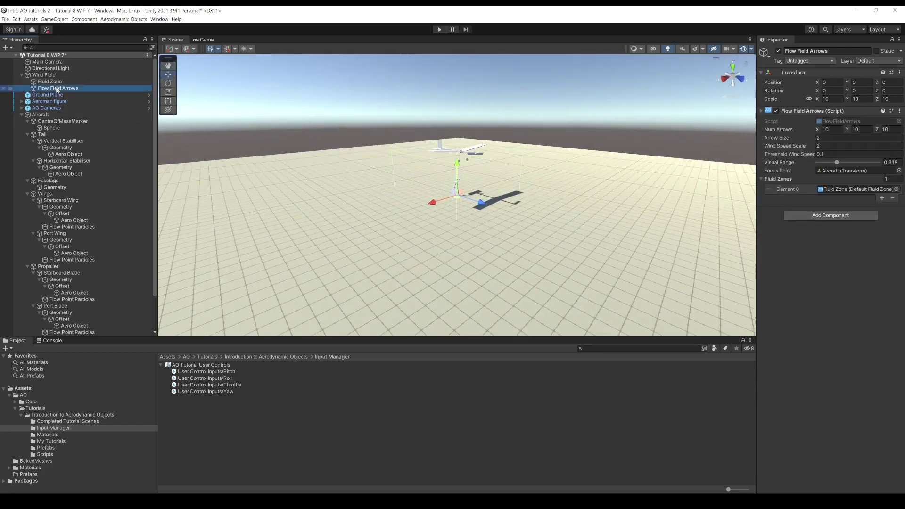
pyautogui.keyDown('alt'); pyautogui.moveTo(409, 193); pyautogui.dragTo(495, 188); pyautogui.keyUp('alt')
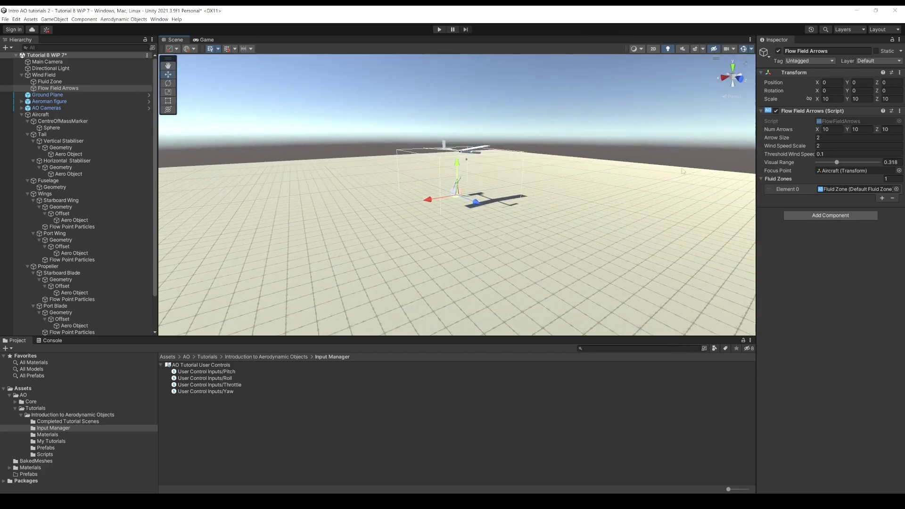
pyautogui.click(826, 129)
pyautogui.write('3')
pyautogui.press('Tab')
pyautogui.write('3')
pyautogui.press('Tab')
pyautogui.write('3')
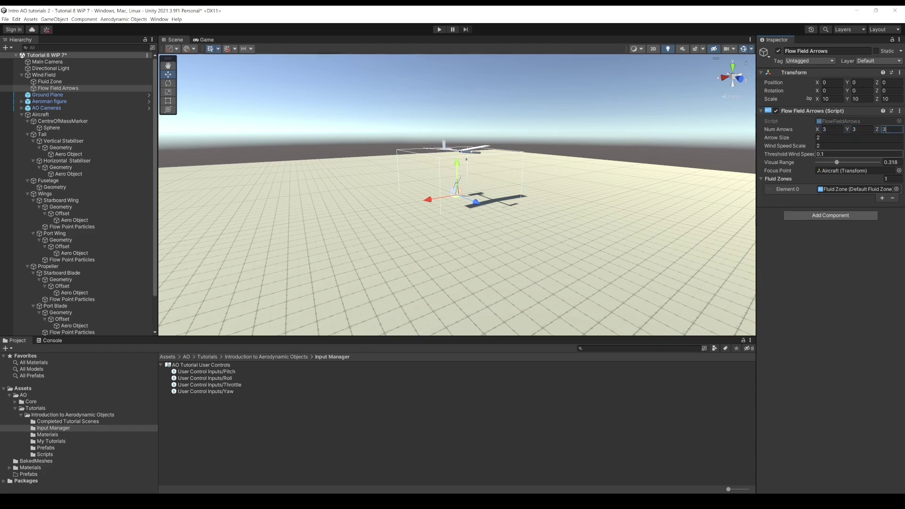
# Set the Flow Field Arrows' Arrow Size to 1, Wind Speed Scale to 0.5 and Visual Range to 0.25.
pyautogui.press('Tab')
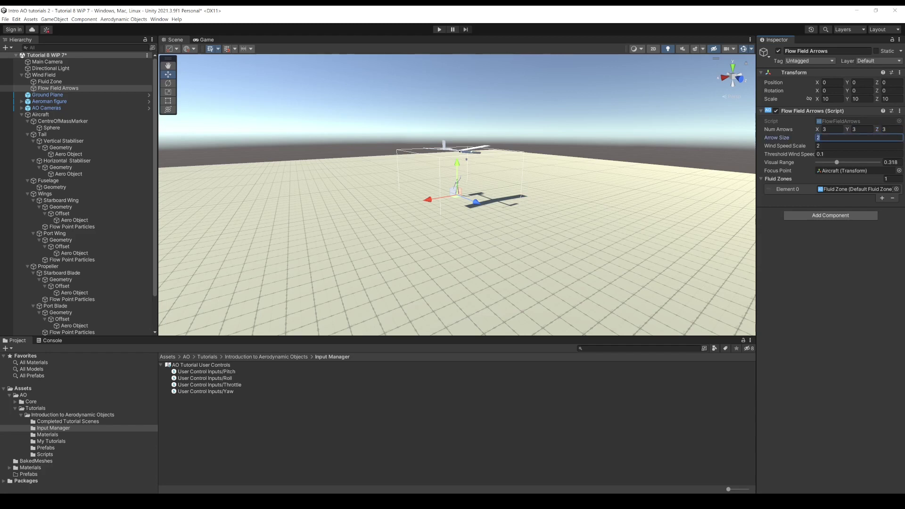
pyautogui.write('1')
pyautogui.press('Tab')
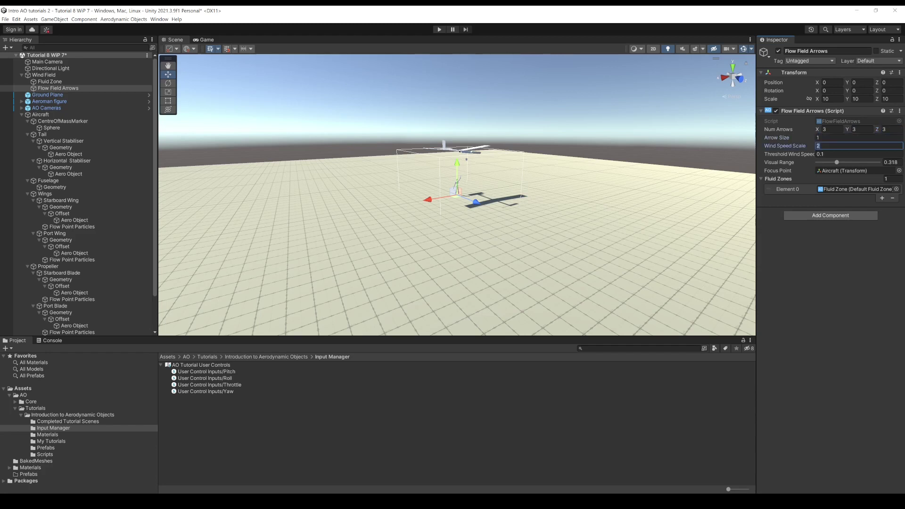
pyautogui.press('BackSpace')
pyautogui.press('Tab')
pyautogui.write('.25')
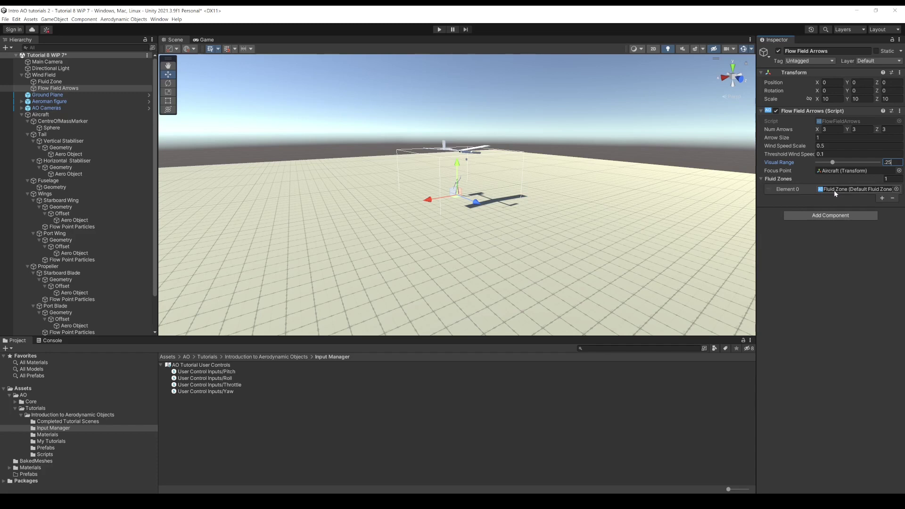
# Raise the Wind Field to the aircraft's height by setting its Y position to 5.
pyautogui.keyDown('alt'); pyautogui.moveTo(468, 167); pyautogui.dragTo(424, 196); pyautogui.keyUp('alt')
pyautogui.click(46, 77)
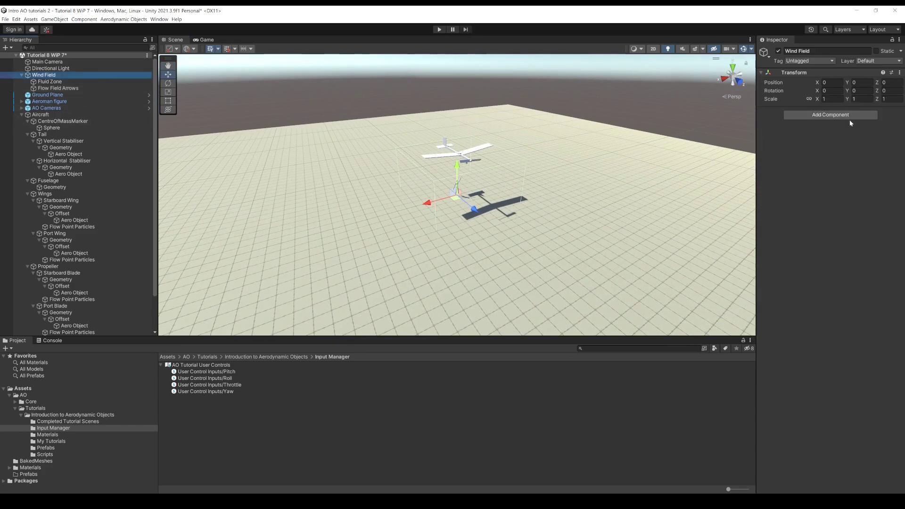
pyautogui.click(862, 82)
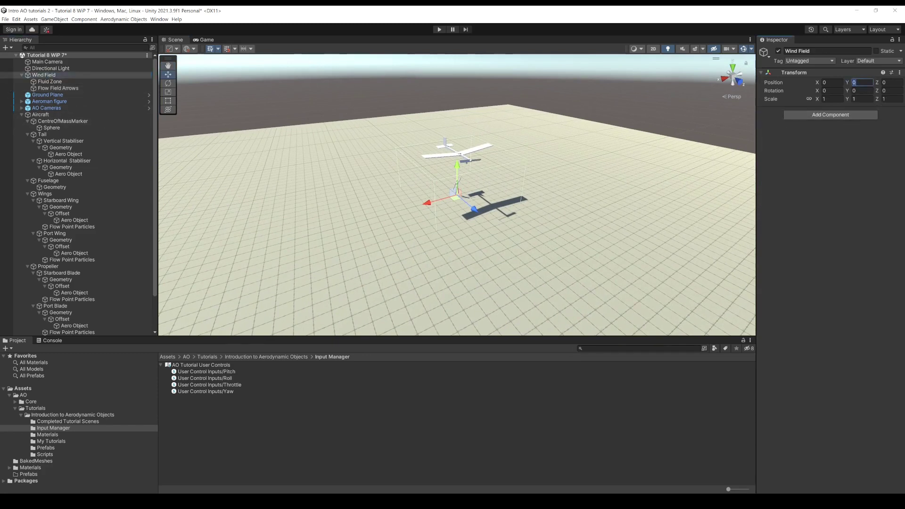
pyautogui.write('5')
pyautogui.keyDown('alt'); pyautogui.moveTo(464, 185); pyautogui.dragTo(428, 170); pyautogui.keyUp('alt')
pyautogui.keyDown('alt'); pyautogui.moveTo(539, 157); pyautogui.dragTo(495, 181); pyautogui.keyUp('alt')
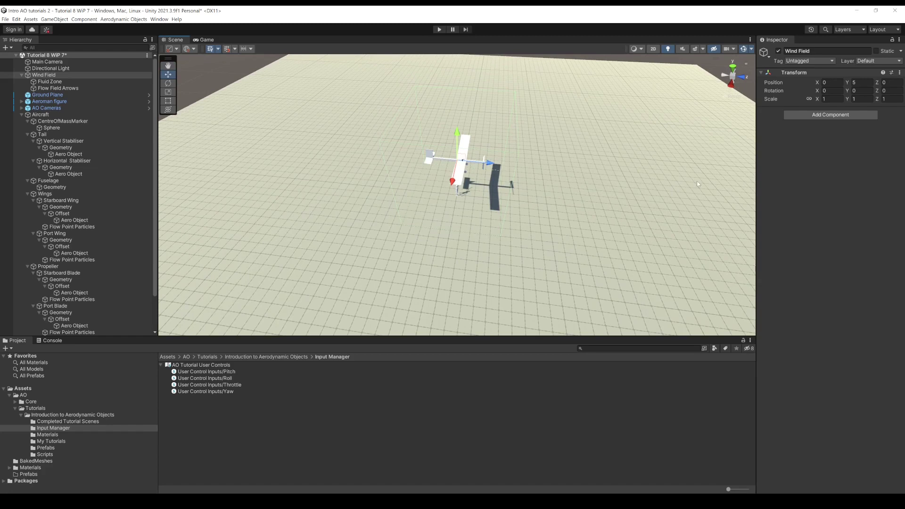
# Run the scene to check the flow arrows around the aircraft and stop the run.
pyautogui.keyDown('alt'); pyautogui.moveTo(429, 163); pyautogui.dragTo(460, 57); pyautogui.keyUp('alt')
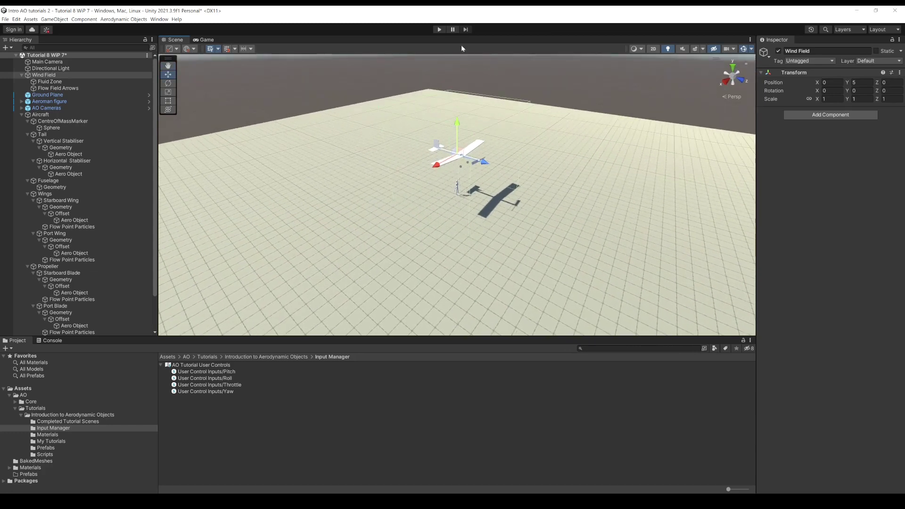
pyautogui.click(440, 30)
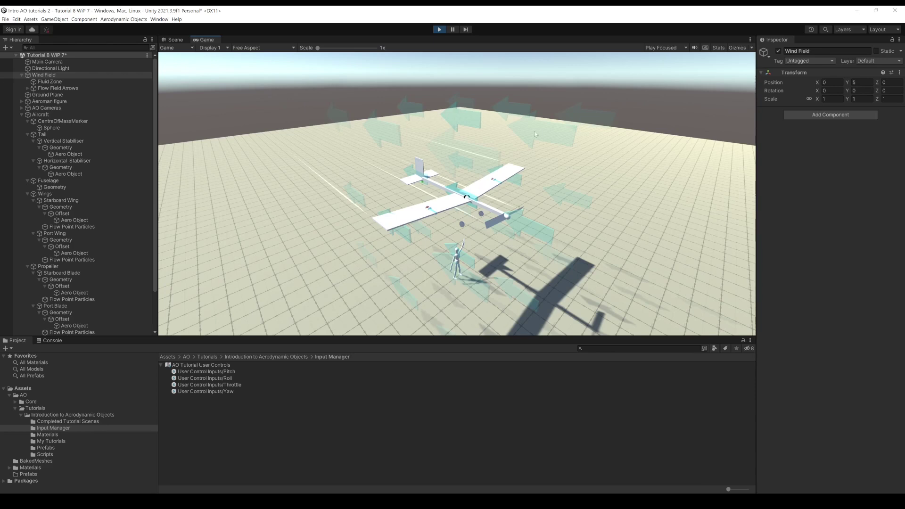
pyautogui.click(439, 30)
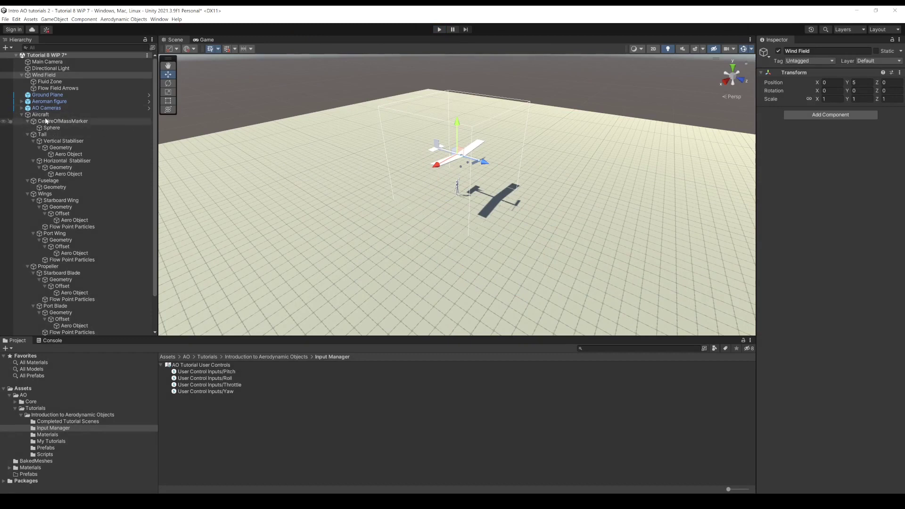
# Set the Aircraft's Roll Control Gain, Pitch Control Gain and Yaw Control Gain to 0.2.
pyautogui.click(113, 115)
pyautogui.click(820, 284)
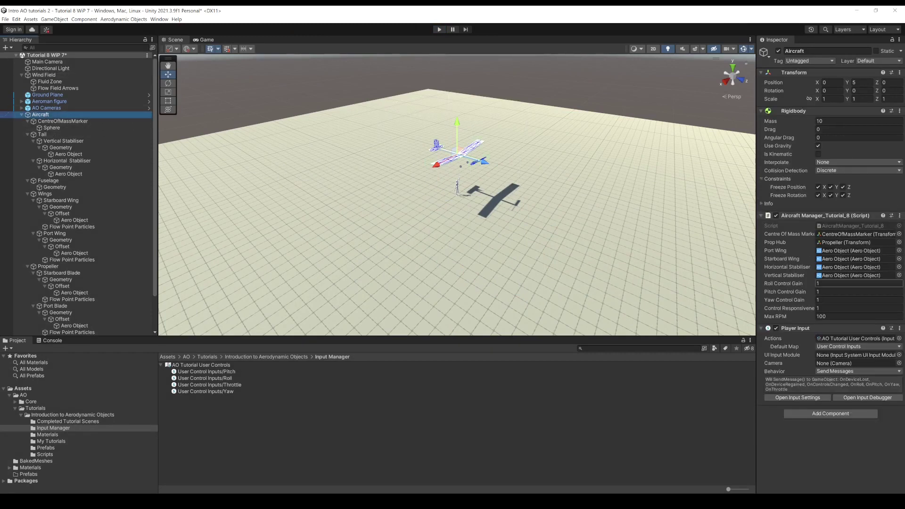
pyautogui.click(835, 283)
pyautogui.write('.2')
pyautogui.press('Tab')
pyautogui.write('.2')
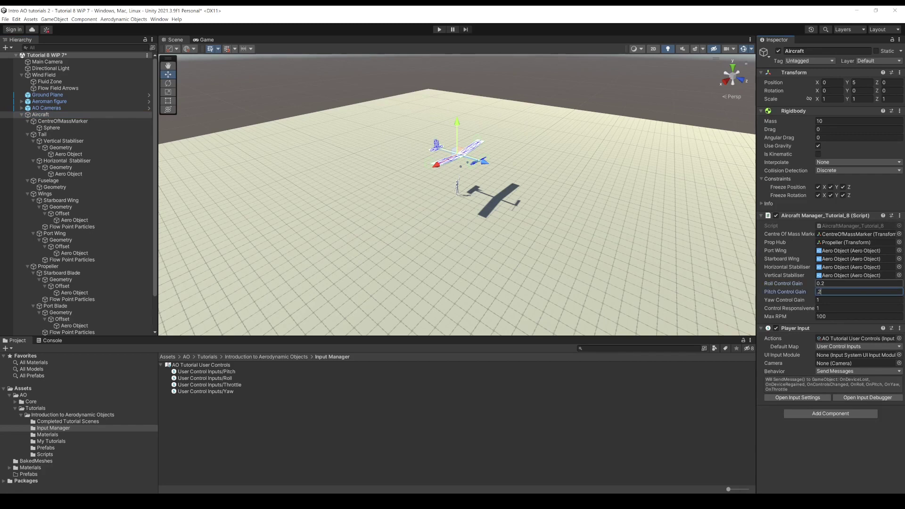
pyautogui.press('Tab')
pyautogui.write('.2')
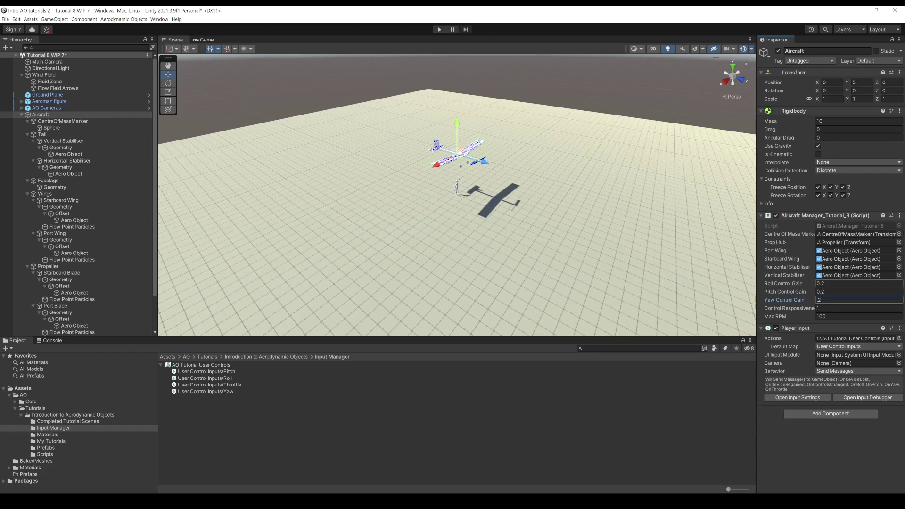
pyautogui.press('Return')
# Run the scene, try roll in both directions and pitch while viewing the aircraft from behind and above, and stop the run.
pyautogui.click(438, 29)
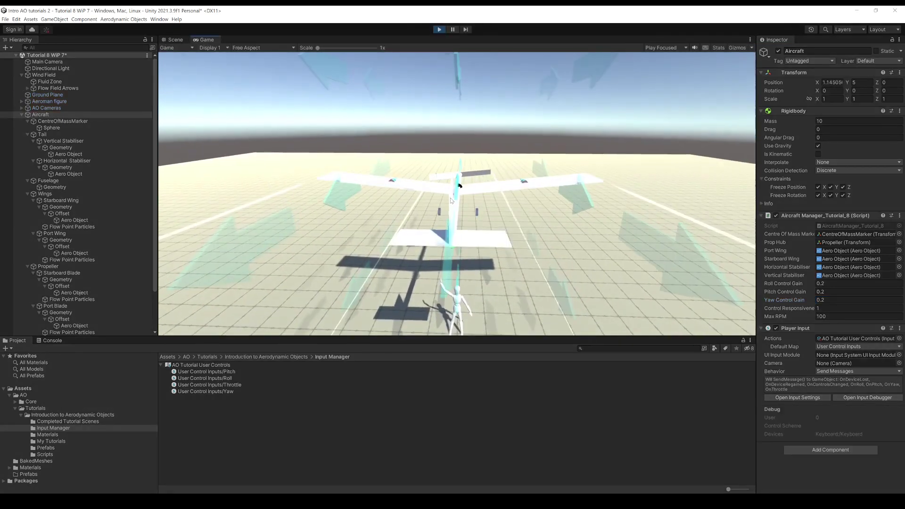
pyautogui.press('Left')
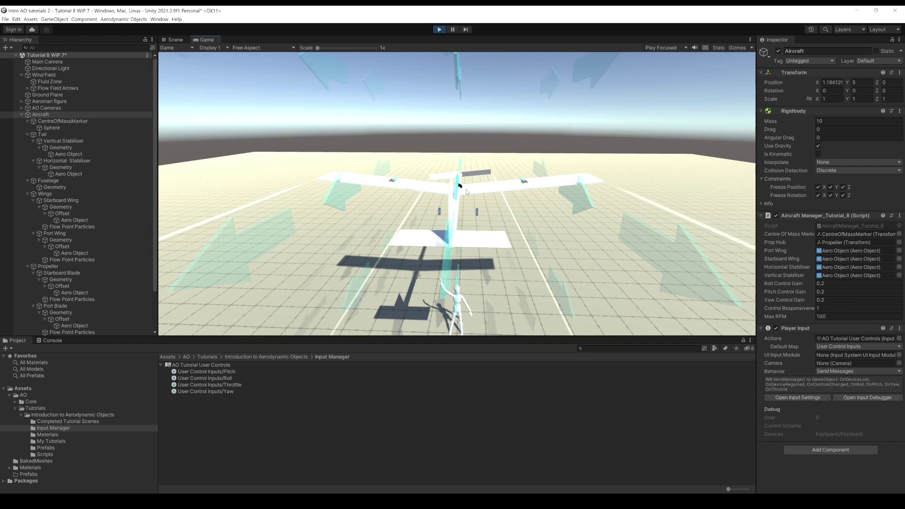
pyautogui.press('Right')
pyautogui.press('Right')
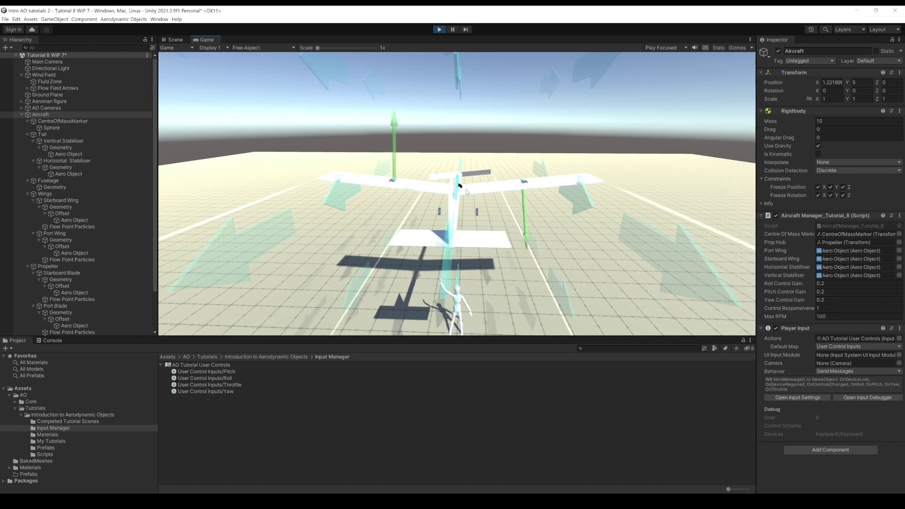
pyautogui.press('Left')
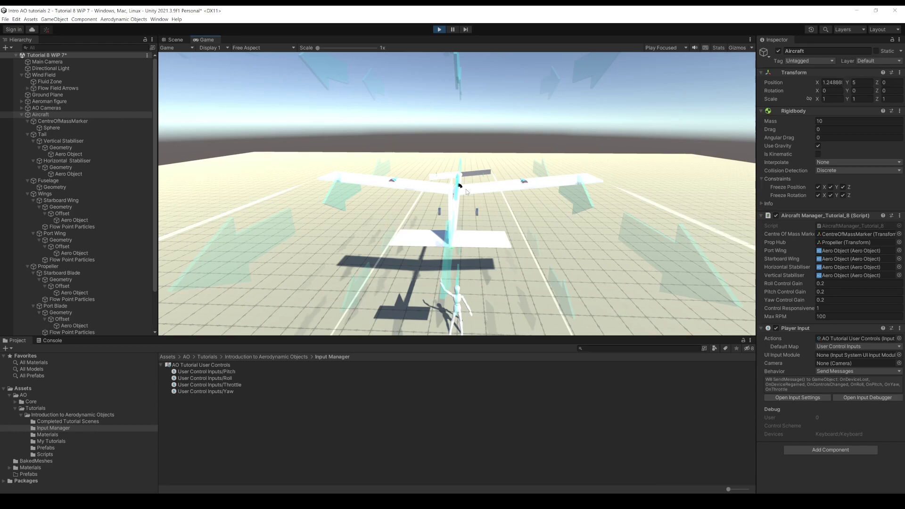
pyautogui.press('Down')
pyautogui.moveTo(451, 182); pyautogui.dragTo(485, 297)
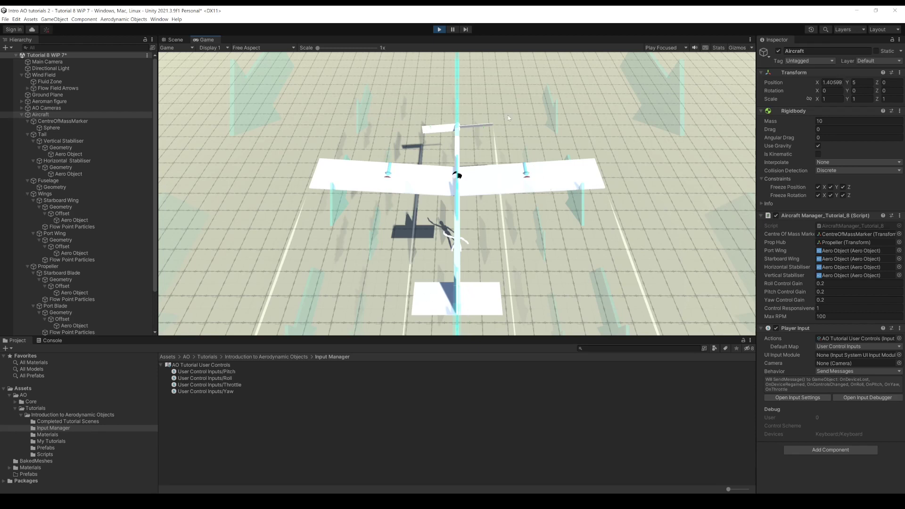
pyautogui.click(439, 30)
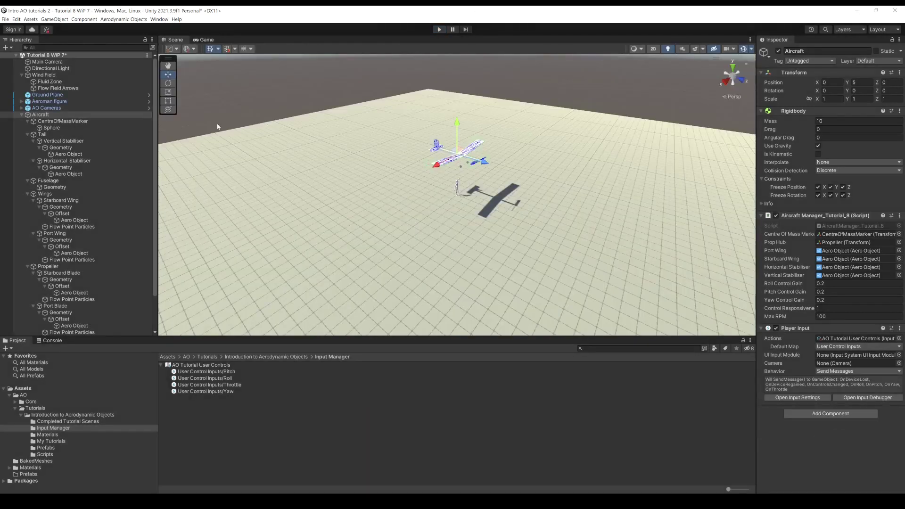
# Set the Aircraft's Yaw Control Gain to -0.2 and its control responsiveness to 2.
pyautogui.click(830, 299)
pyautogui.click(822, 300)
pyautogui.doubleClick(820, 300)
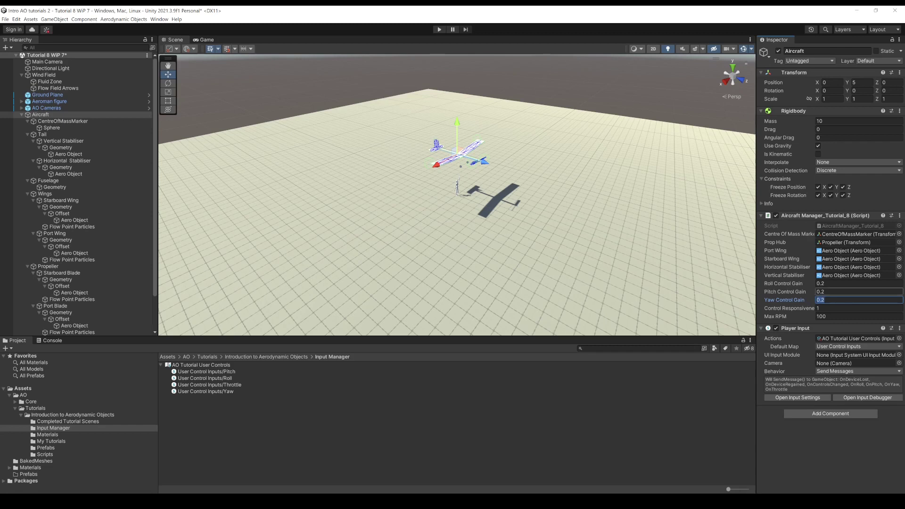
pyautogui.click(817, 300)
pyautogui.write('-')
pyautogui.press('Tab')
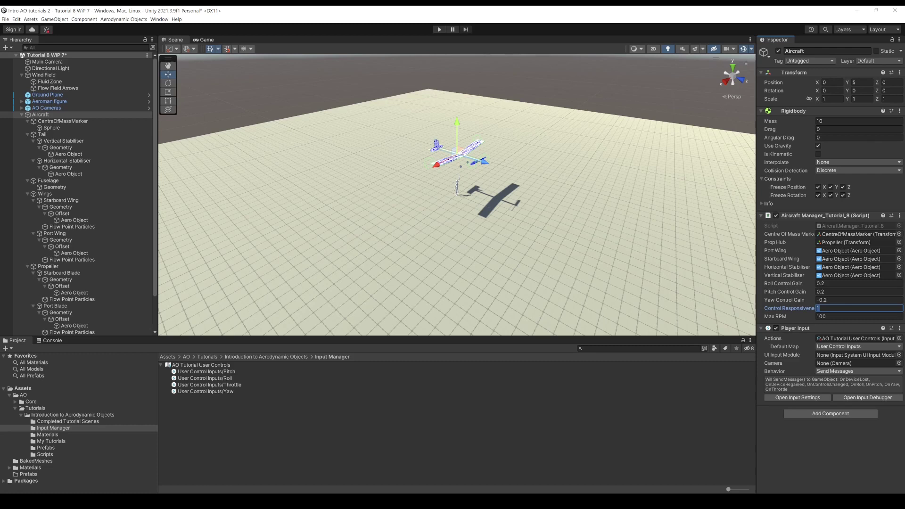
pyautogui.write('2')
# Run the scene, alternate roll inputs in both directions to test the control responsiveness, and stop the run.
pyautogui.click(439, 29)
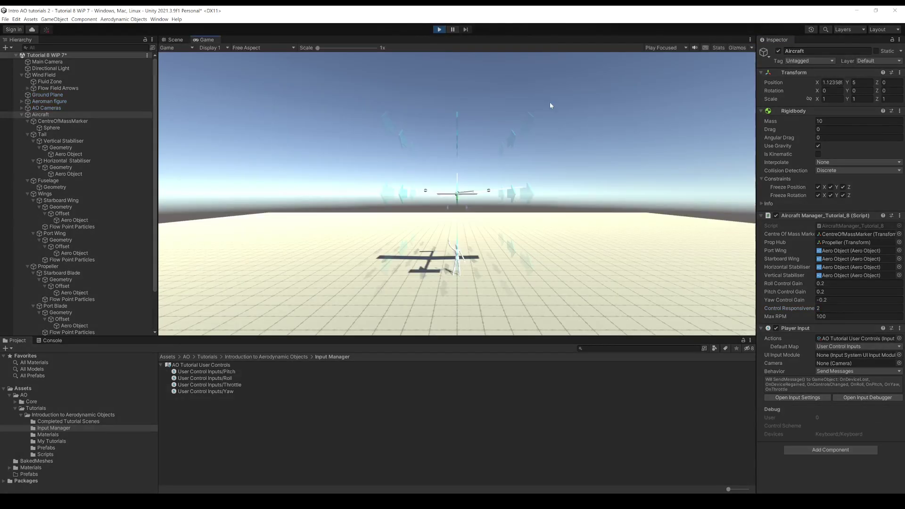
pyautogui.press('Right')
pyautogui.press('Left')
pyautogui.press('Right')
pyautogui.press('Left')
pyautogui.press('Right')
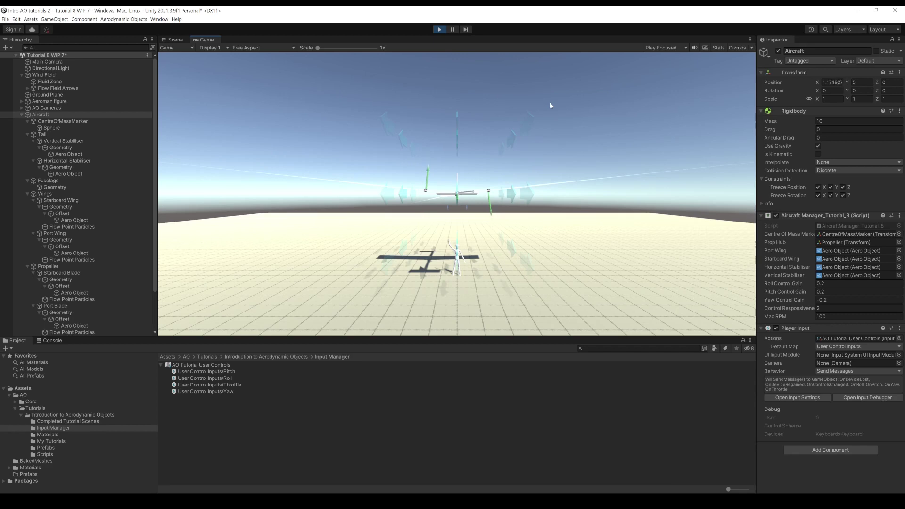
pyautogui.press('Left')
pyautogui.click(439, 29)
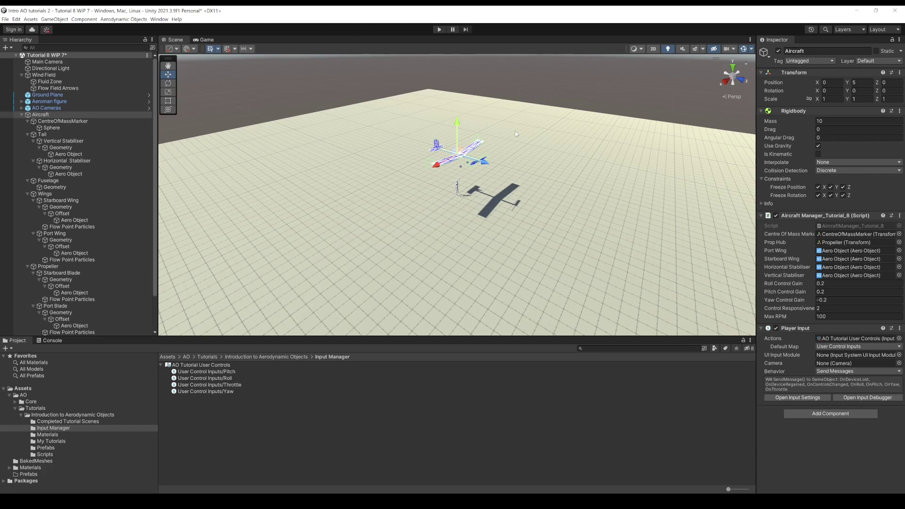
# Release the Aircraft's frozen rotation on all axes, keeping its position frozen, and run the scene.
pyautogui.click(819, 195)
pyautogui.click(843, 195)
pyautogui.click(443, 31)
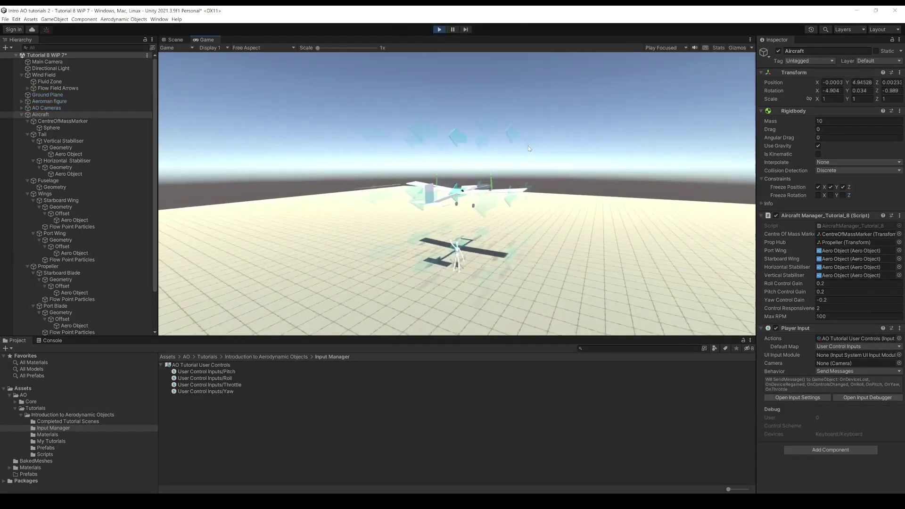
# View the freely rotating aircraft from the side and close up, and try roll in both directions from behind.
pyautogui.moveTo(529, 149); pyautogui.dragTo(477, 149)
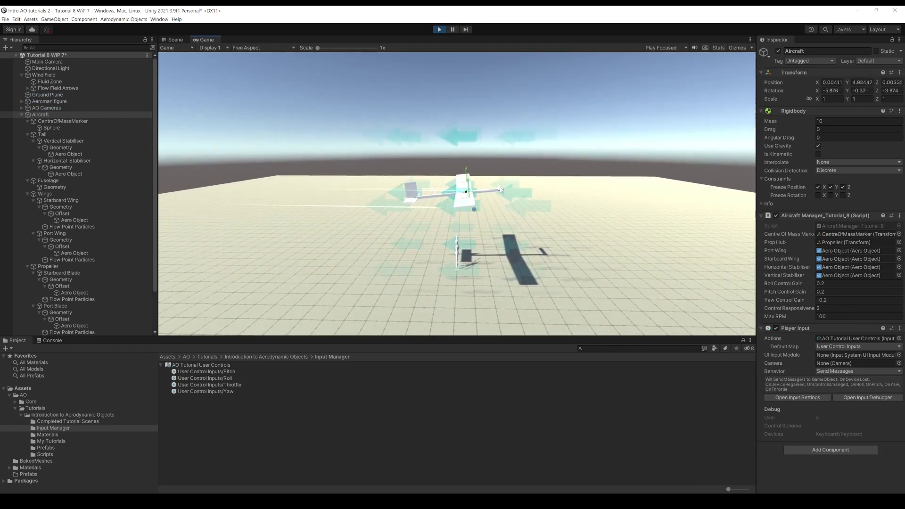
pyautogui.moveTo(476, 203); pyautogui.dragTo(468, 195)
pyautogui.scroll(8, 468, 195)
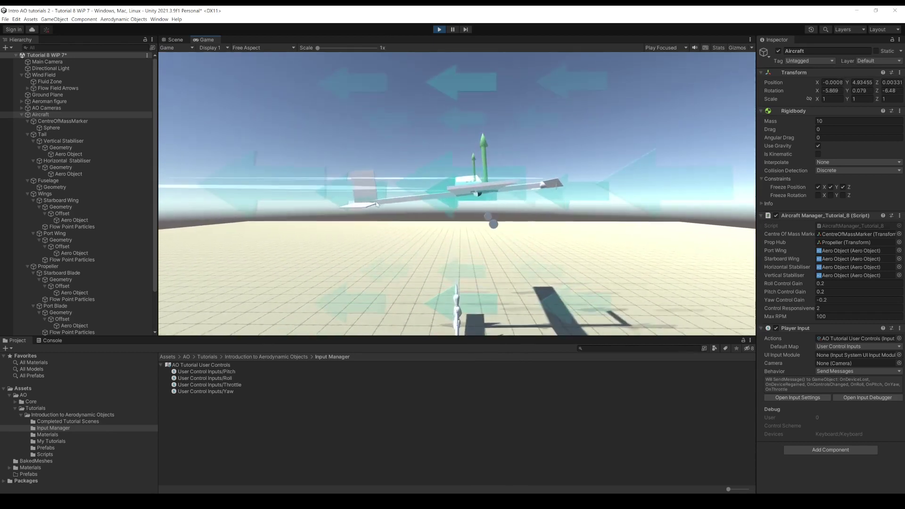
pyautogui.moveTo(340, 213); pyautogui.dragTo(344, 184)
pyautogui.moveTo(502, 208)
pyautogui.mouseDown()
pyautogui.moveTo(510, 239)
pyautogui.moveTo(509, 226)
pyautogui.moveTo(490, 241)
pyautogui.moveTo(479, 220)
pyautogui.mouseUp()
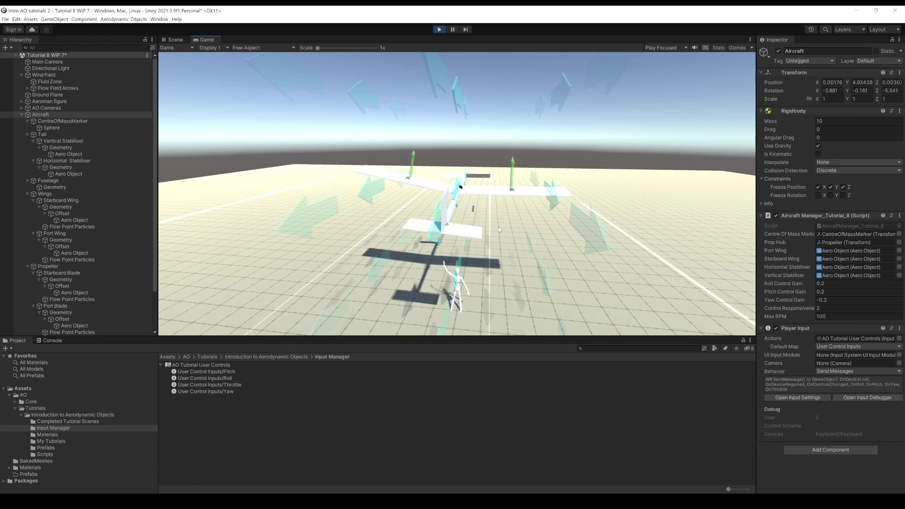
pyautogui.press('Left')
pyautogui.press('Right')
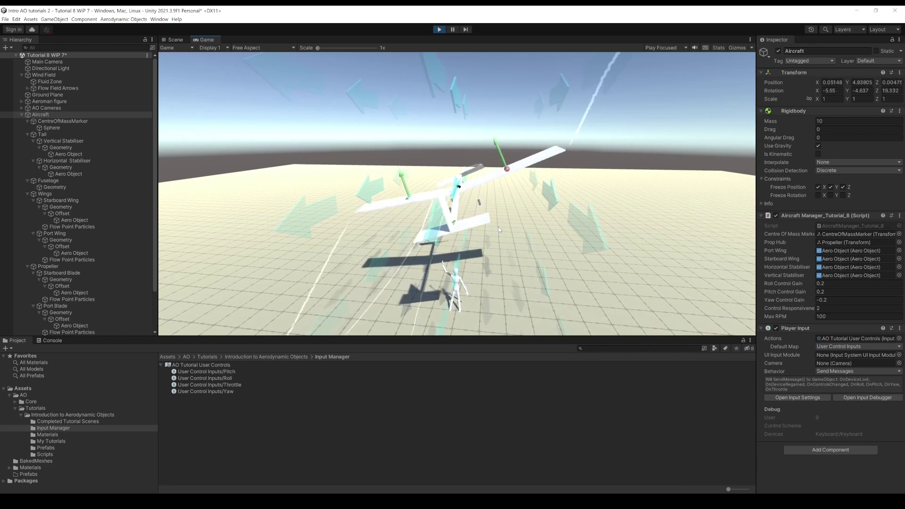
pyautogui.press('Left')
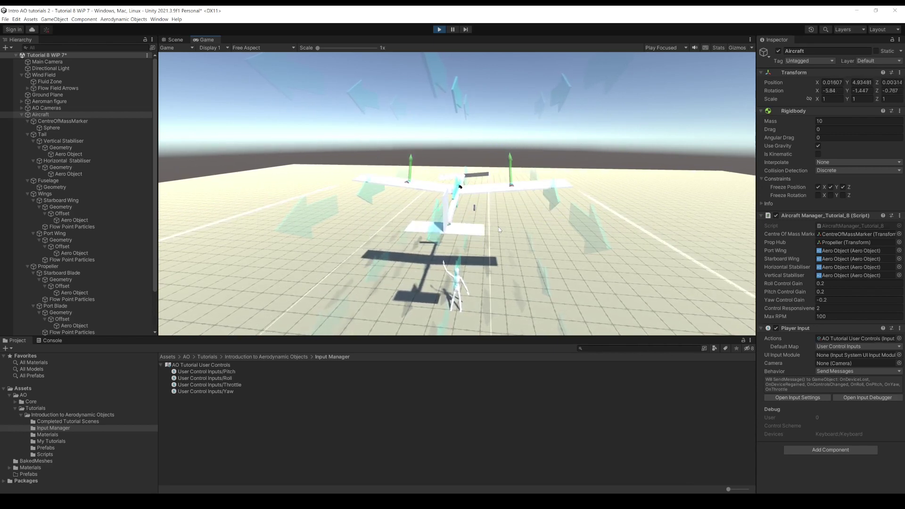
# Try pitch from a side view, and examine the aircraft with its propeller turning from behind, the side and above.
pyautogui.moveTo(497, 226); pyautogui.dragTo(467, 208)
pyautogui.press('Down')
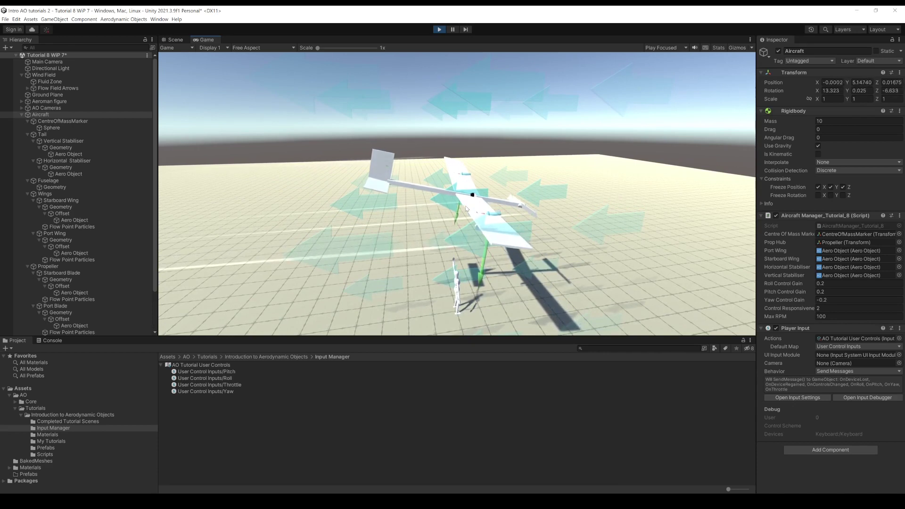
pyautogui.moveTo(466, 209); pyautogui.dragTo(508, 204)
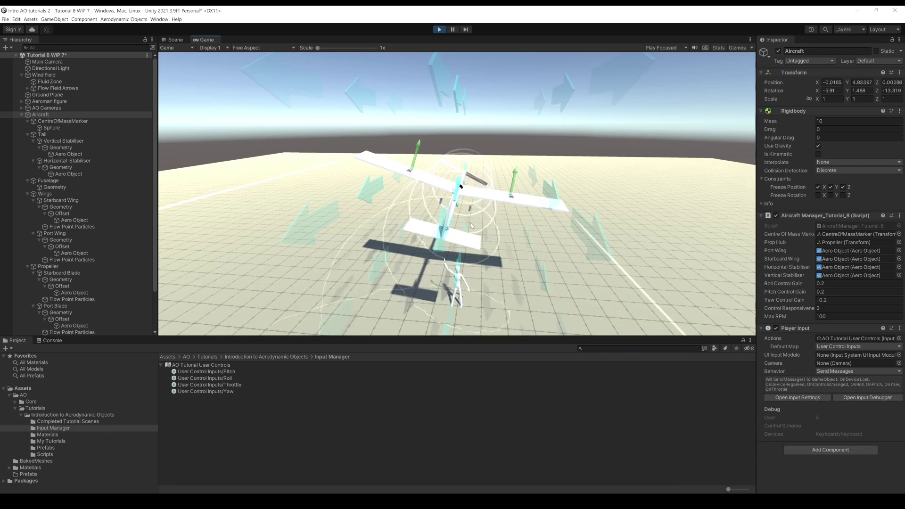
pyautogui.moveTo(471, 226); pyautogui.dragTo(502, 133)
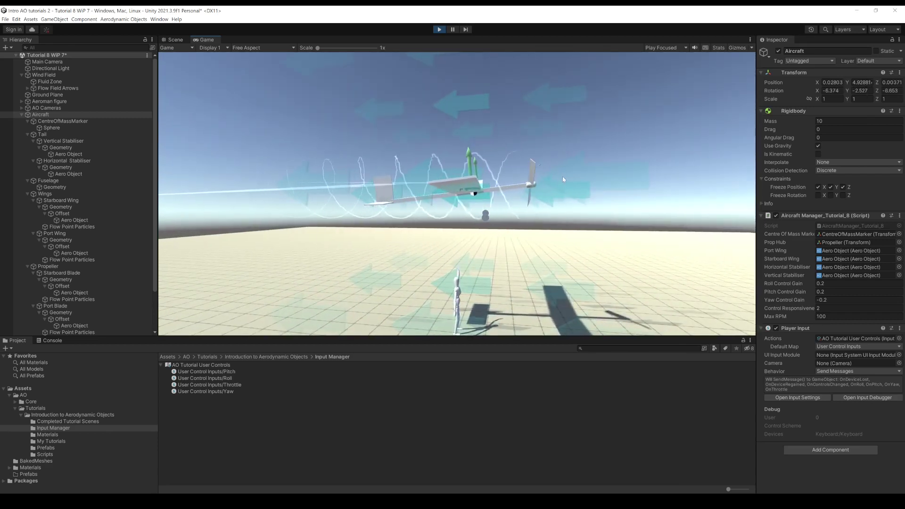
pyautogui.moveTo(444, 152); pyautogui.dragTo(441, 186)
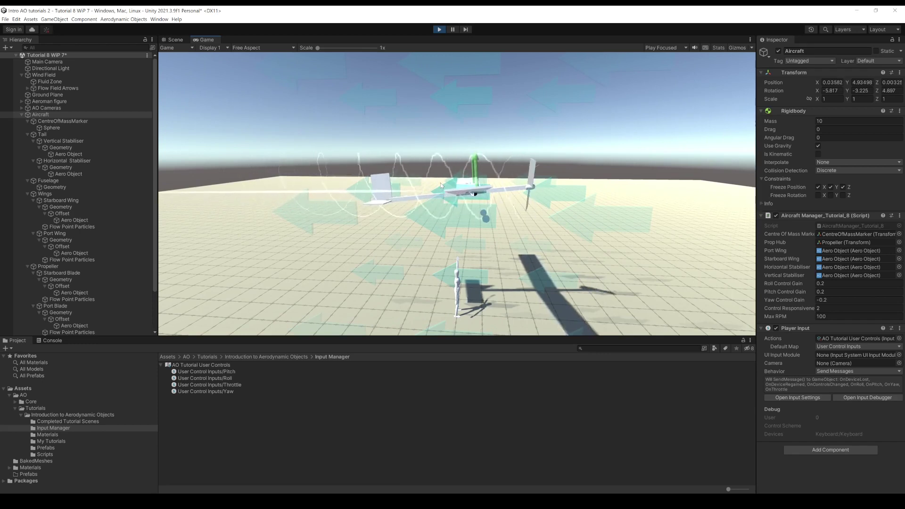
pyautogui.moveTo(442, 186); pyautogui.dragTo(523, 172)
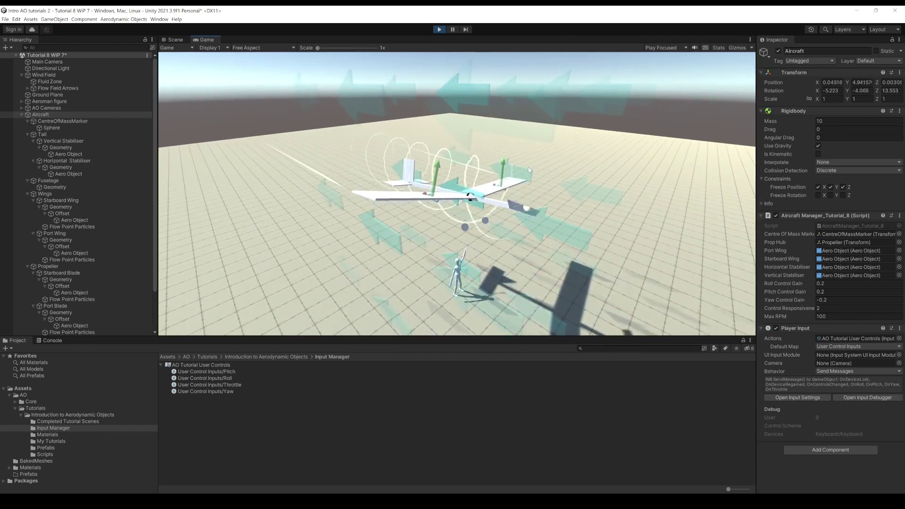
pyautogui.moveTo(439, 183); pyautogui.dragTo(479, 179)
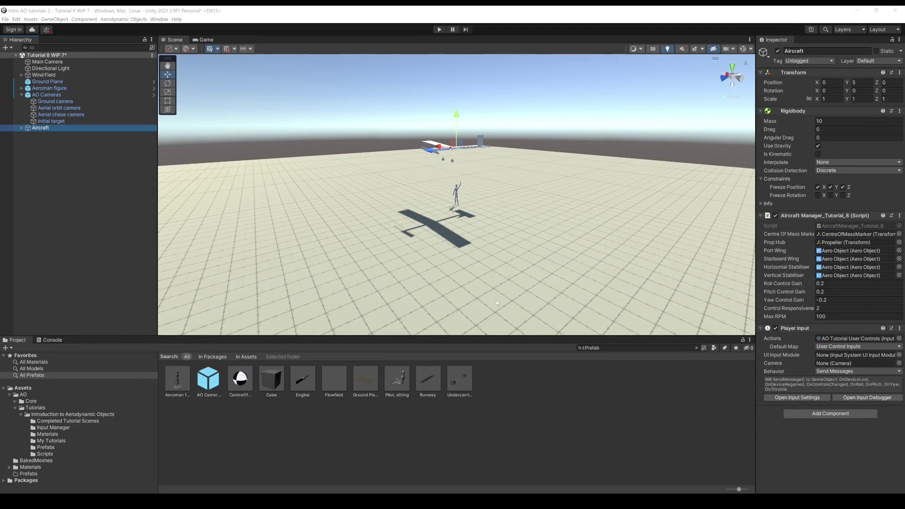
# Add the Runway prefab to the scene and move the Aeroman figure off the runway, beside its far end.
pyautogui.moveTo(436, 389); pyautogui.dragTo(127, 244)
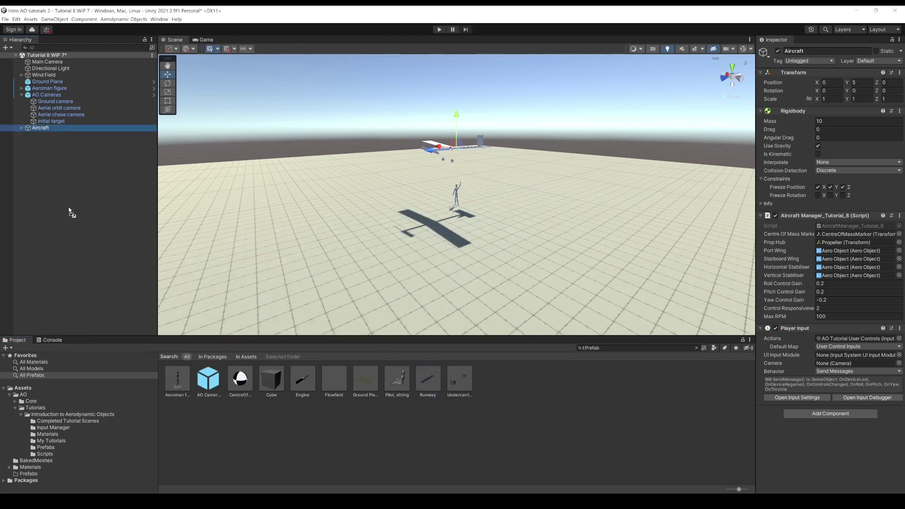
pyautogui.moveTo(70, 213); pyautogui.dragTo(69, 209)
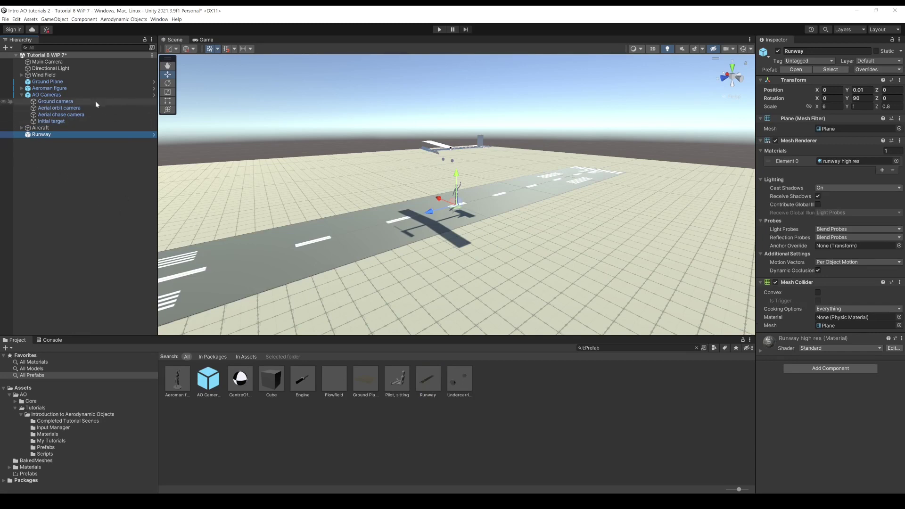
pyautogui.click(49, 89)
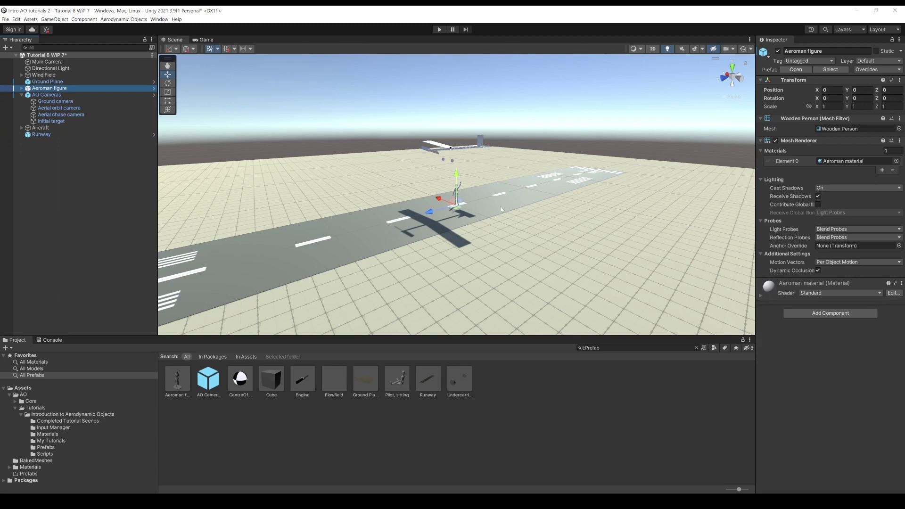
pyautogui.moveTo(439, 198); pyautogui.dragTo(452, 204)
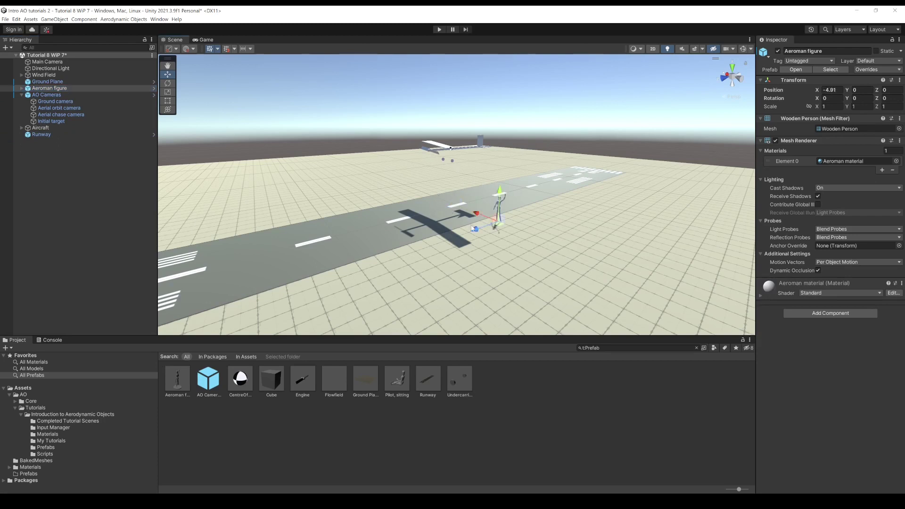
# Lower the Aircraft onto the runway at about Y 1.03 and add the Pilot, sitting prefab as its child.
pyautogui.click(41, 128)
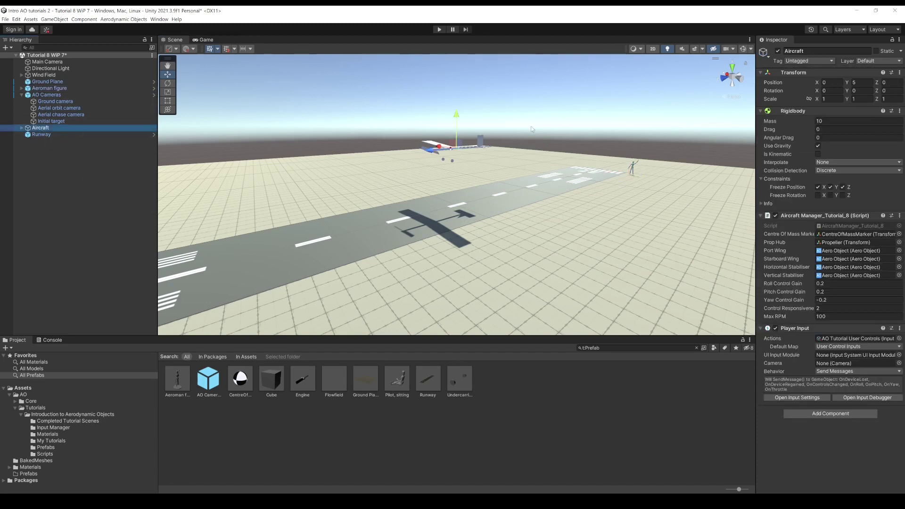
pyautogui.moveTo(458, 120); pyautogui.dragTo(449, 164)
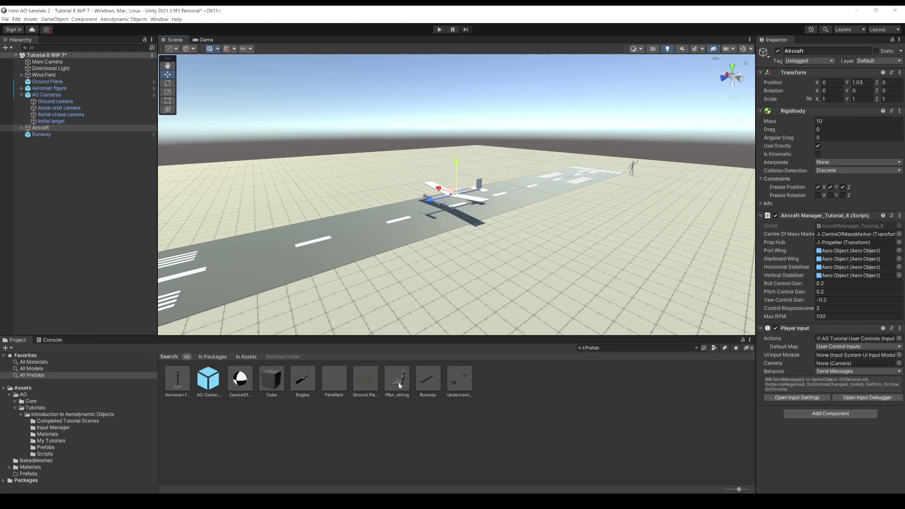
pyautogui.moveTo(399, 383); pyautogui.dragTo(100, 222)
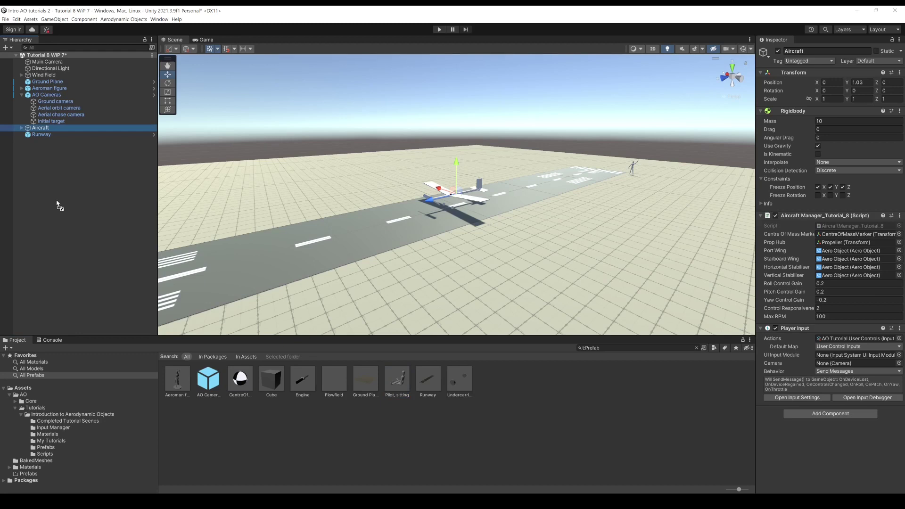
pyautogui.moveTo(38, 130); pyautogui.dragTo(38, 131)
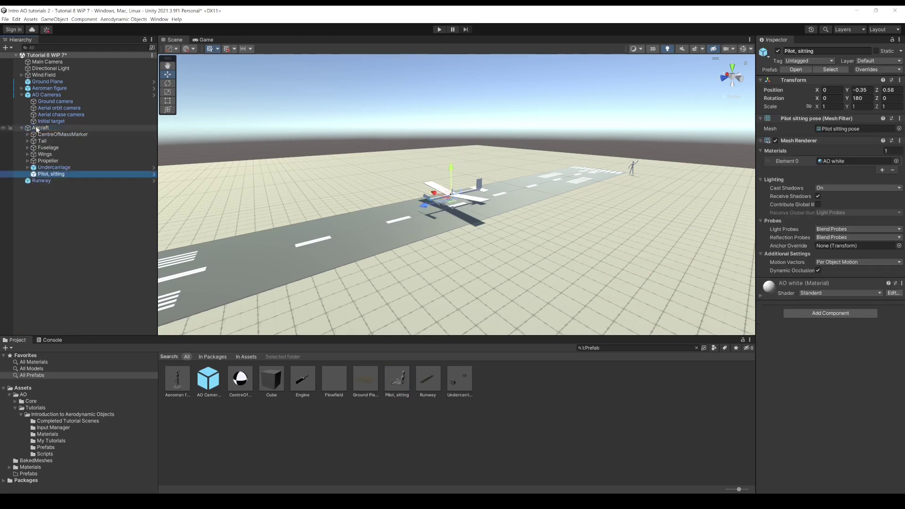
# Raise the sitting pilot to about Y 0.257 so it sits on top of the fuselage.
pyautogui.scroll(10, 440, 207)
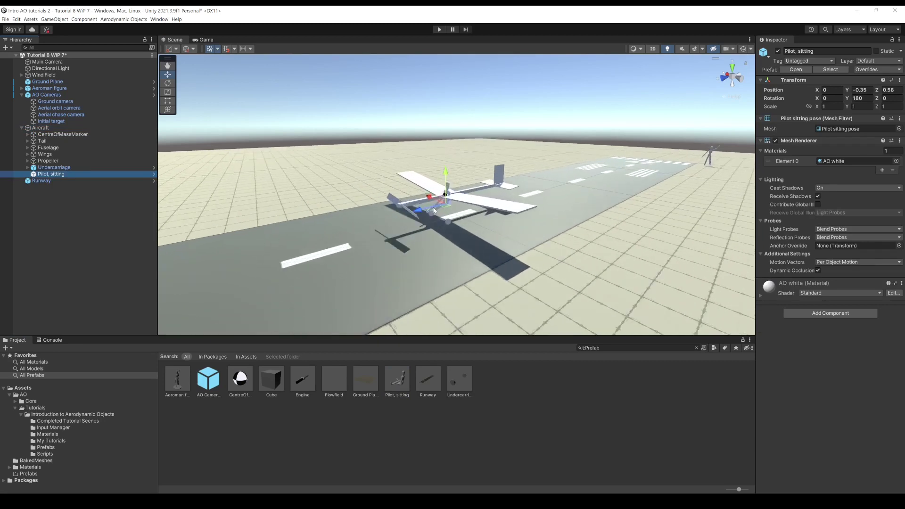
pyautogui.moveTo(436, 183); pyautogui.dragTo(436, 156)
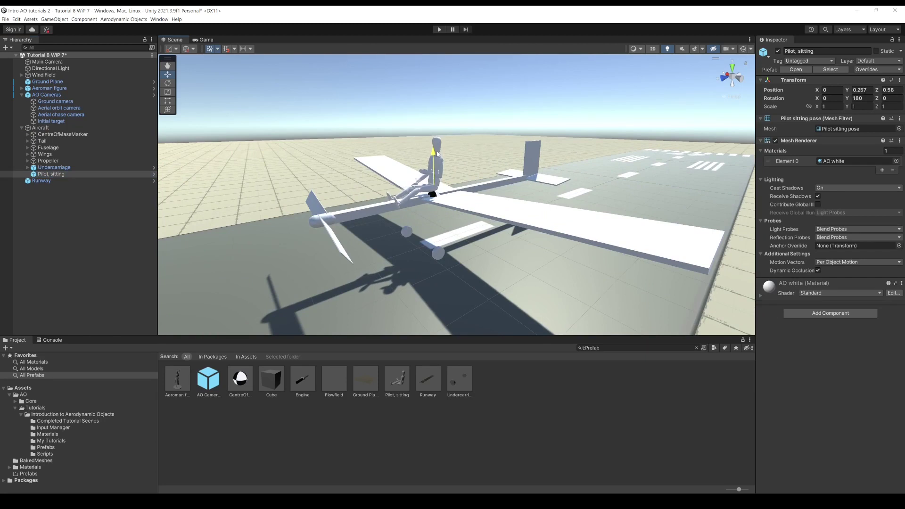
pyautogui.keyDown('alt'); pyautogui.moveTo(409, 208); pyautogui.dragTo(358, 212); pyautogui.keyUp('alt')
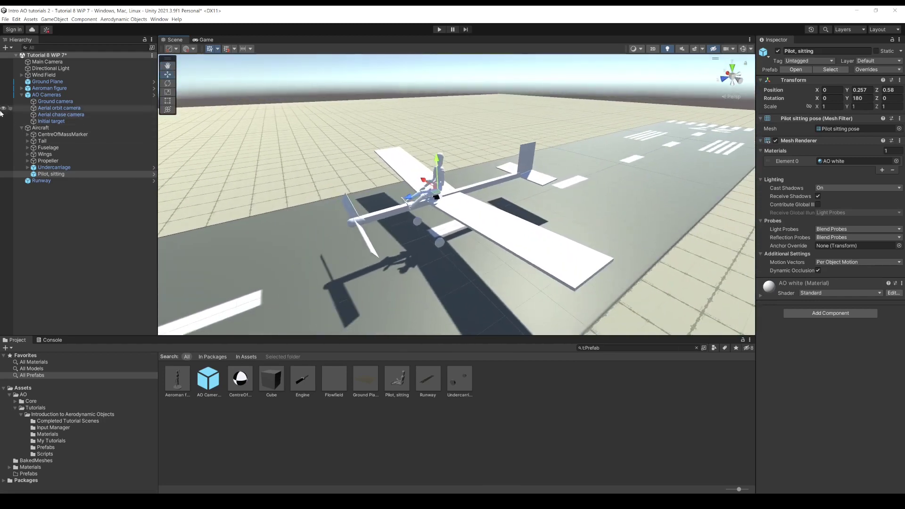
# Move the Aircraft along the runway to its far end near the Aeroman figure, at about Z -22.52.
pyautogui.click(52, 127)
pyautogui.scroll(-12, 455, 207)
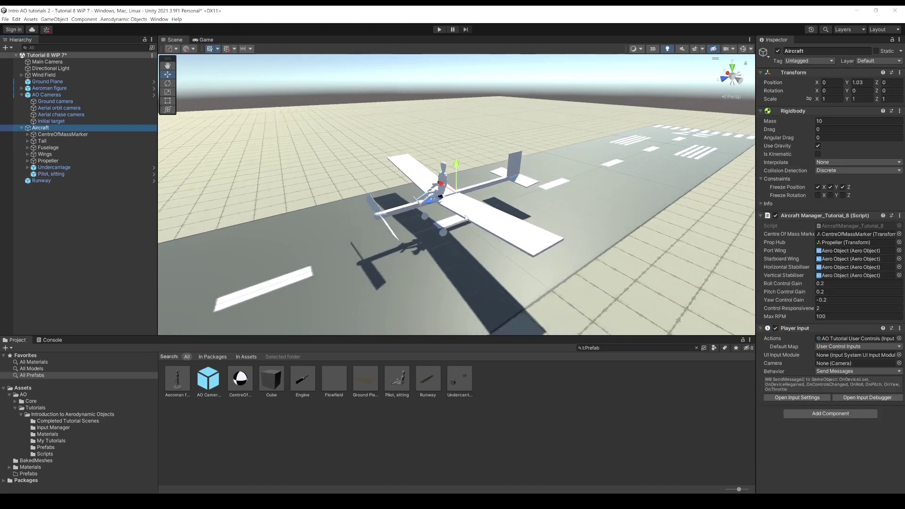
pyautogui.moveTo(429, 200); pyautogui.dragTo(574, 157)
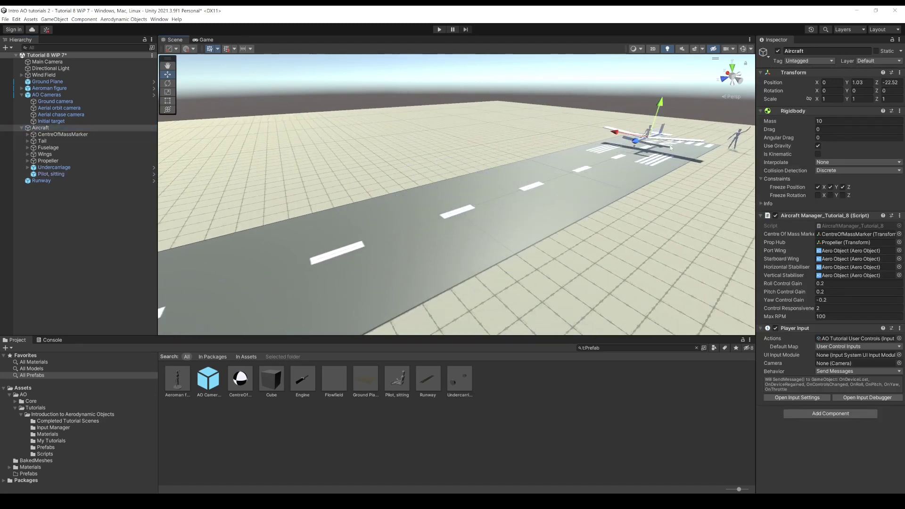
pyautogui.doubleClick(38, 128)
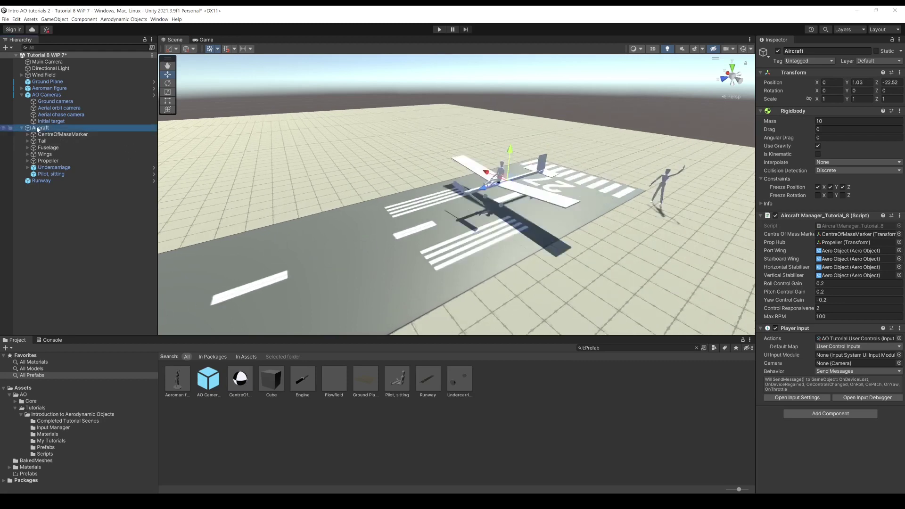
# Enable the Box Collider on the Geometry objects of both the vertical and horizontal stabilisers in the Tail.
pyautogui.keyDown('alt'); pyautogui.moveTo(435, 222); pyautogui.dragTo(474, 221); pyautogui.keyUp('alt')
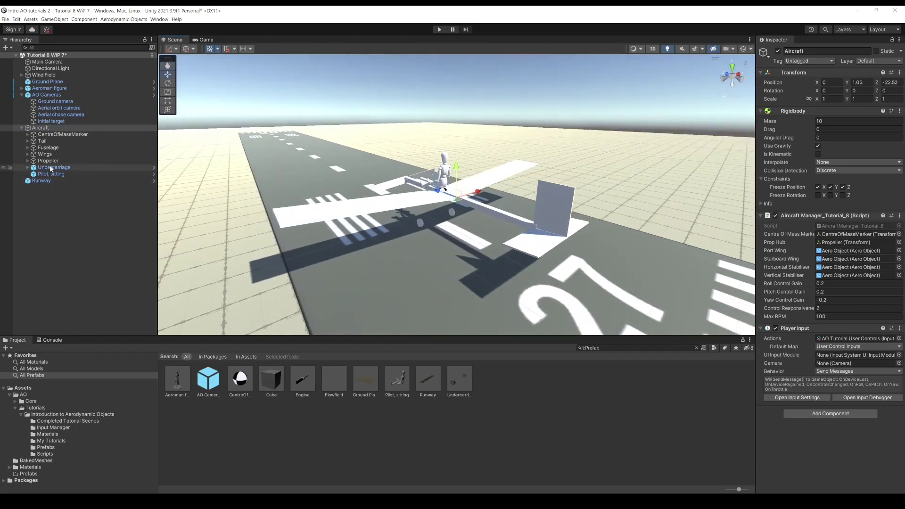
pyautogui.click(28, 141)
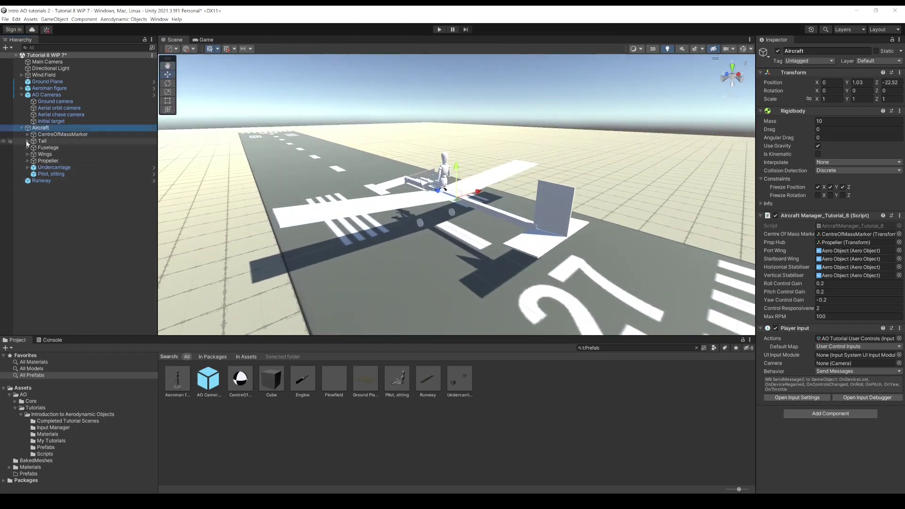
pyautogui.click(28, 141)
pyautogui.keyDown('alt'); pyautogui.click(27, 141); pyautogui.keyUp('alt')
pyautogui.click(61, 154)
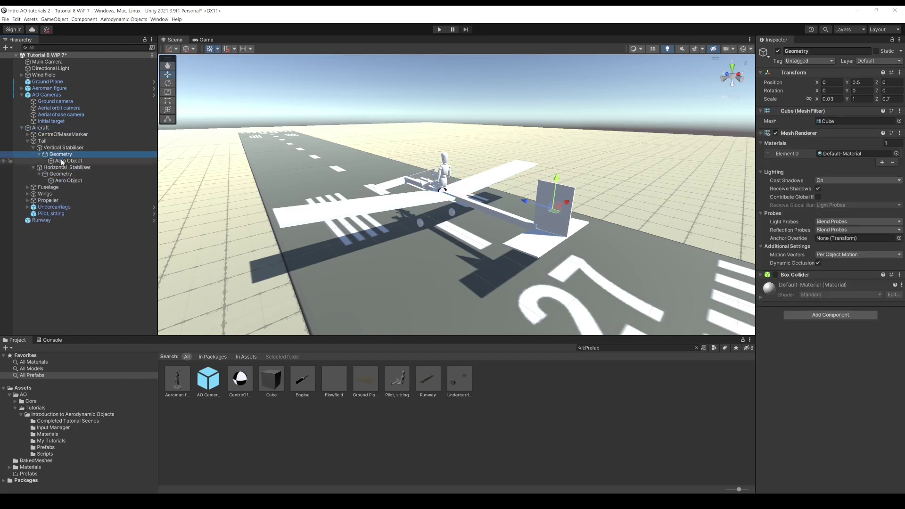
pyautogui.keyDown('ctrl'); pyautogui.click(60, 175); pyautogui.keyUp('ctrl')
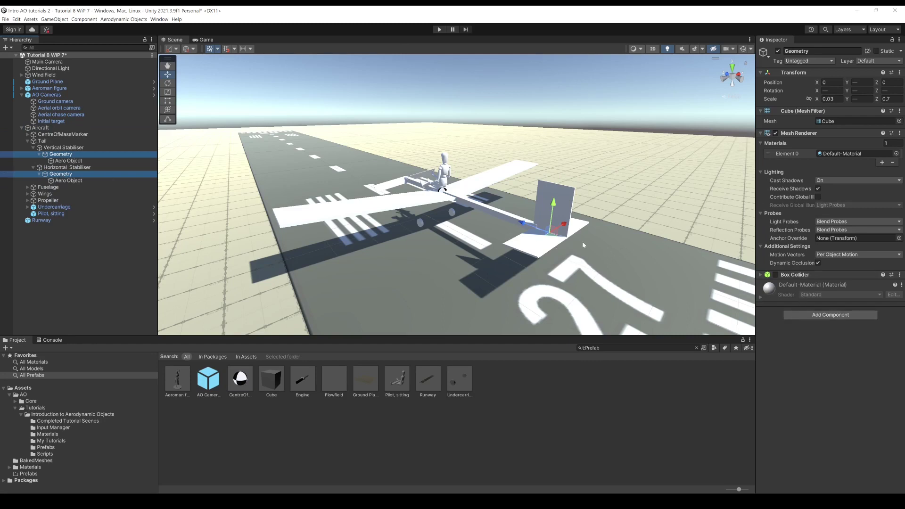
pyautogui.click(775, 275)
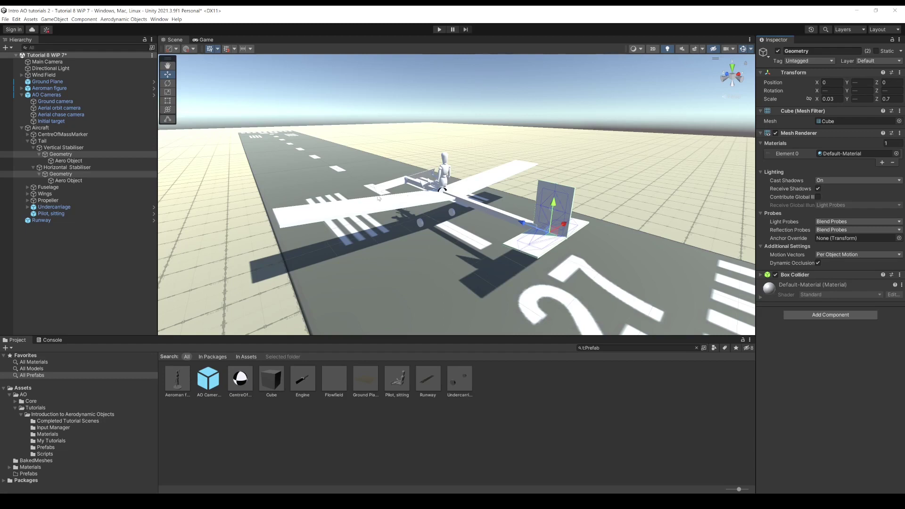
# Check the target settings of the ground, aerial orbit and aerial chase cameras under AO Cameras.
pyautogui.keyDown('alt'); pyautogui.moveTo(377, 199); pyautogui.dragTo(369, 241); pyautogui.keyUp('alt')
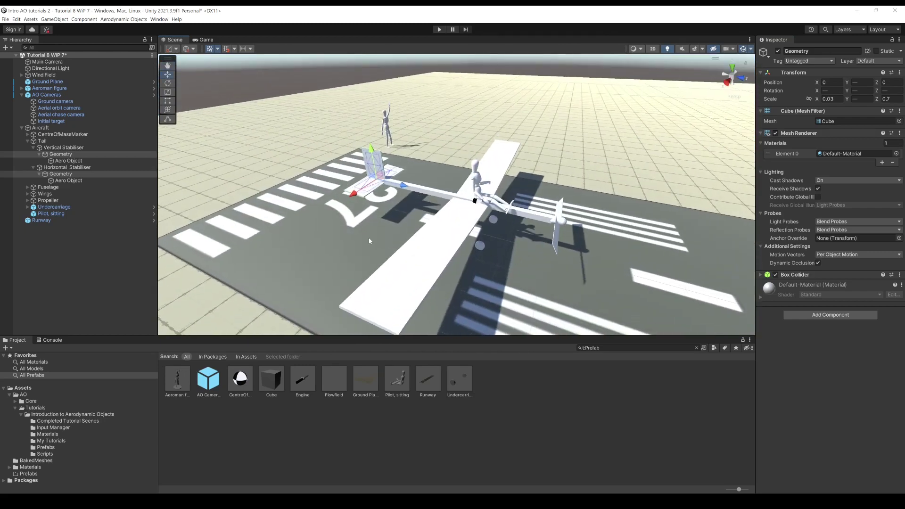
pyautogui.click(51, 103)
pyautogui.press('f')
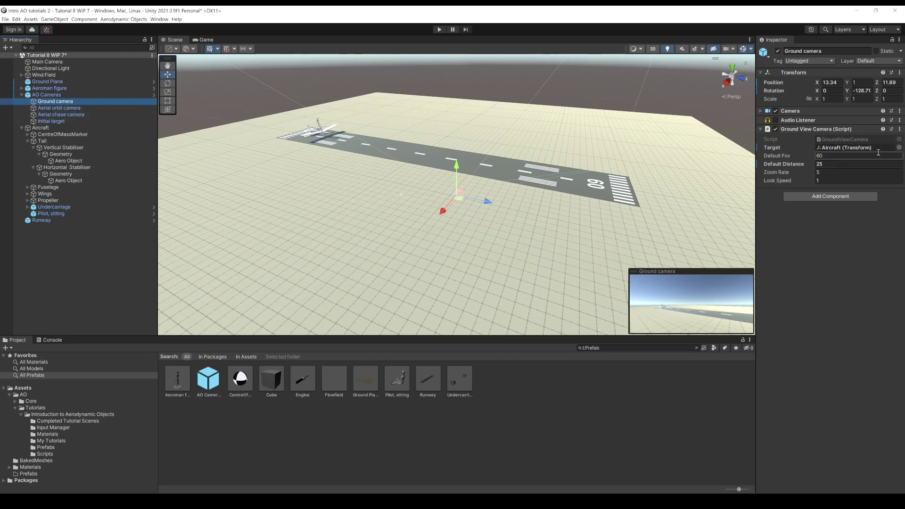
pyautogui.click(37, 109)
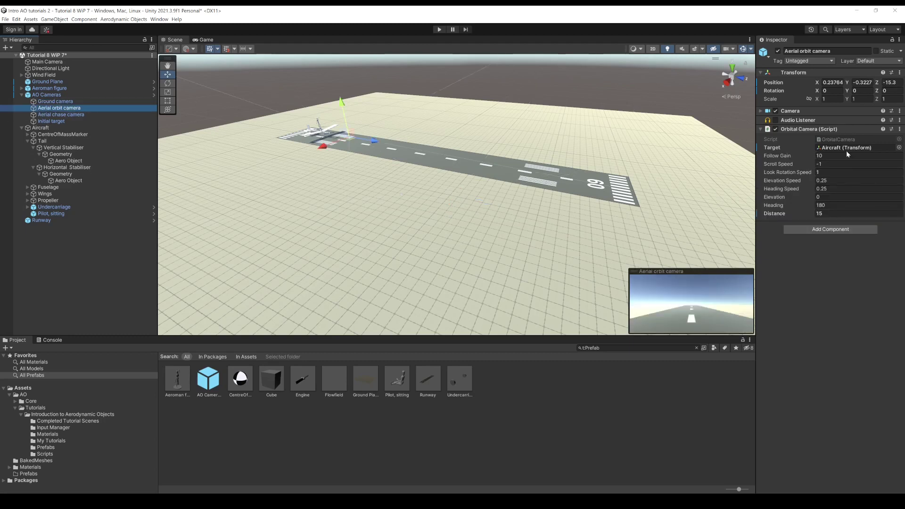
pyautogui.click(48, 115)
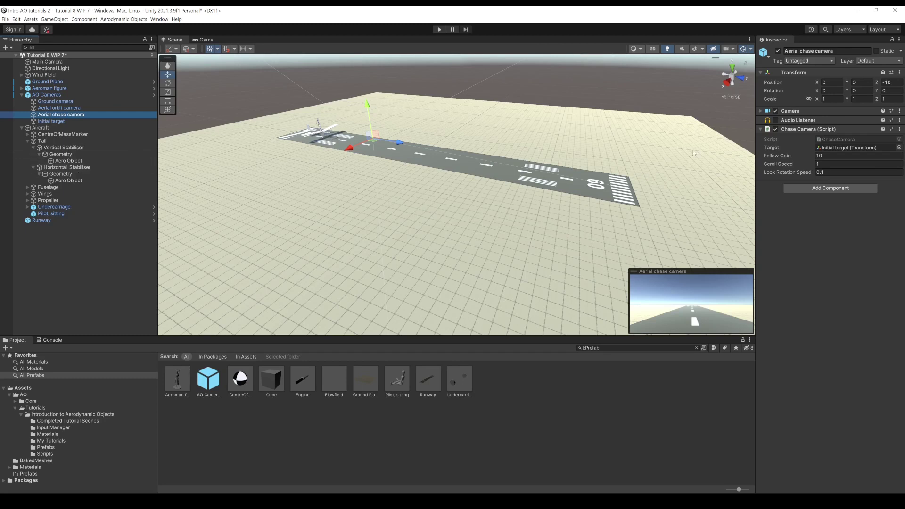
# Assign the Aircraft as the aerial chase camera's target and move the camera behind it, at about Z -26.43.
pyautogui.moveTo(37, 128); pyautogui.dragTo(829, 149)
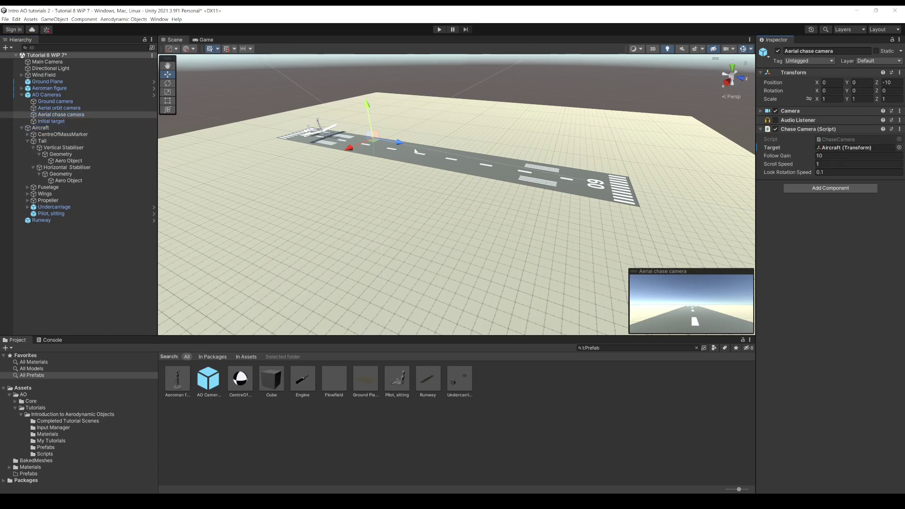
pyautogui.moveTo(400, 143); pyautogui.dragTo(329, 131)
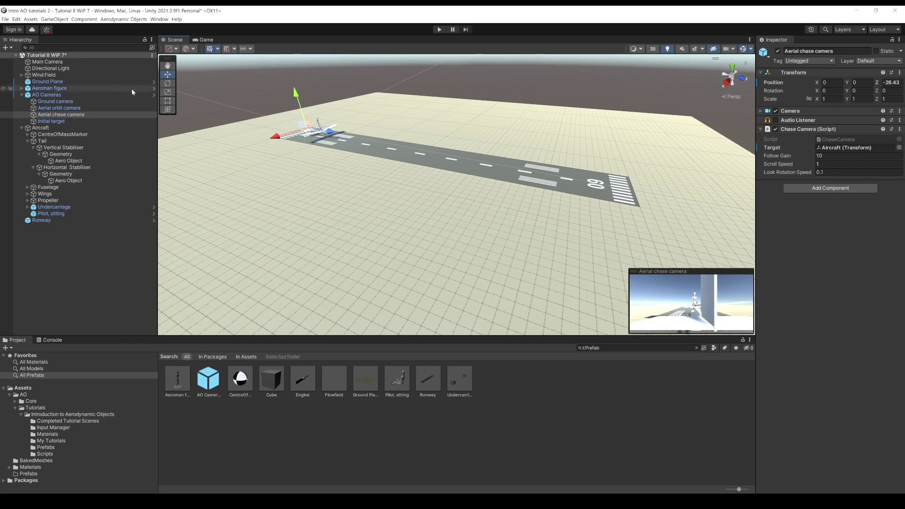
# Deactivate the Wind Field object in the scene.
pyautogui.click(35, 75)
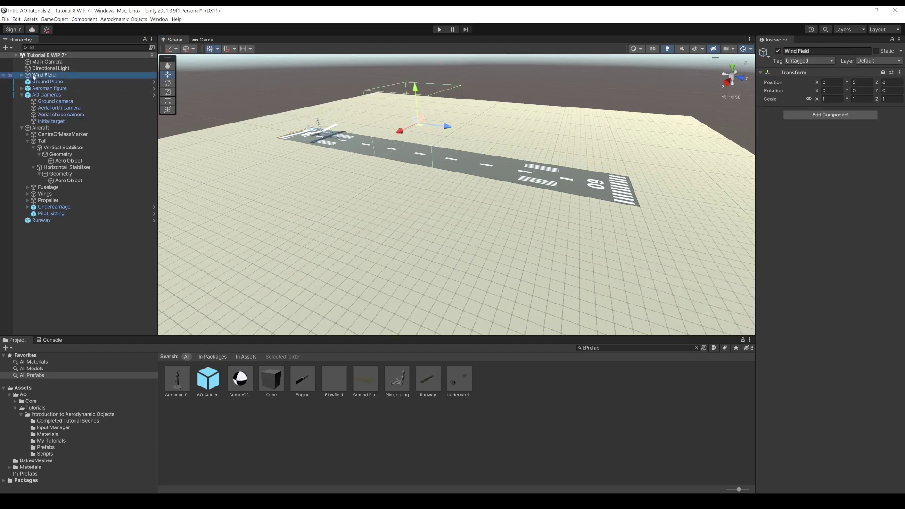
pyautogui.click(778, 51)
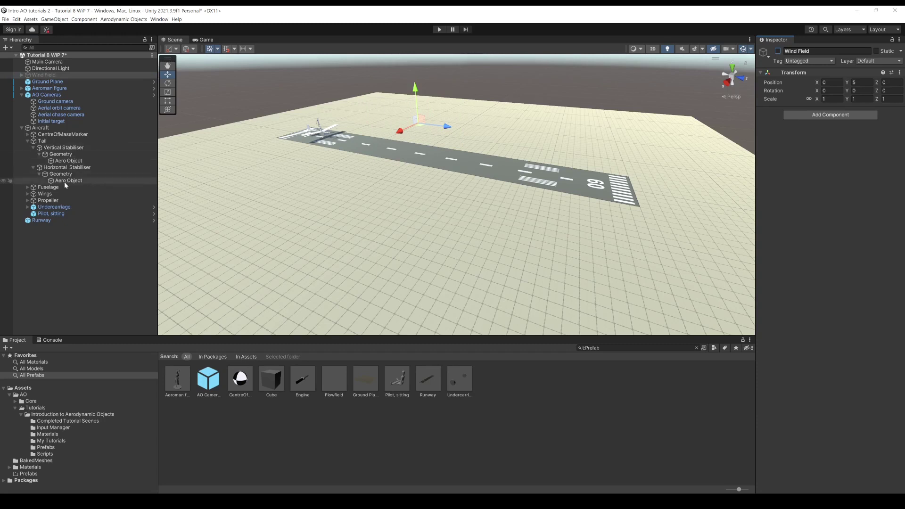
pyautogui.scroll(2, 324, 102)
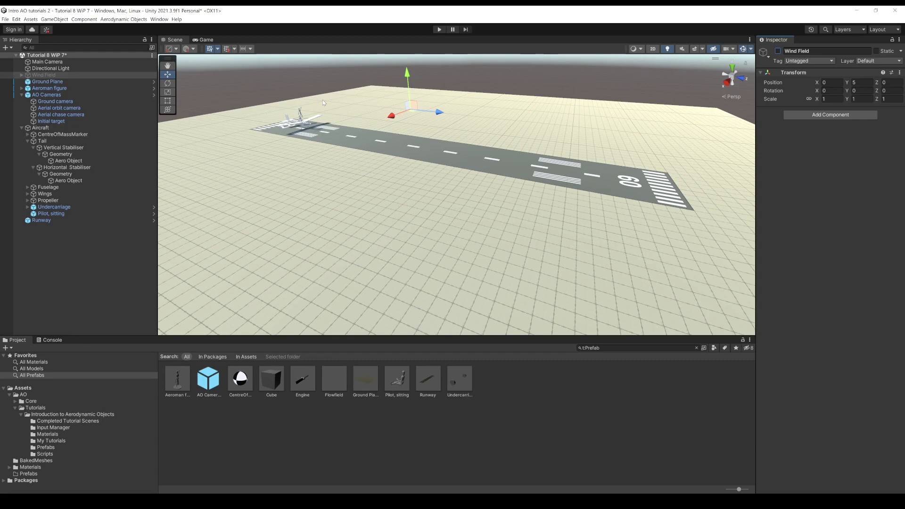
# Set the Fixed Timestep to 0.002 in the project's Time settings and close the settings.
pyautogui.click(16, 19)
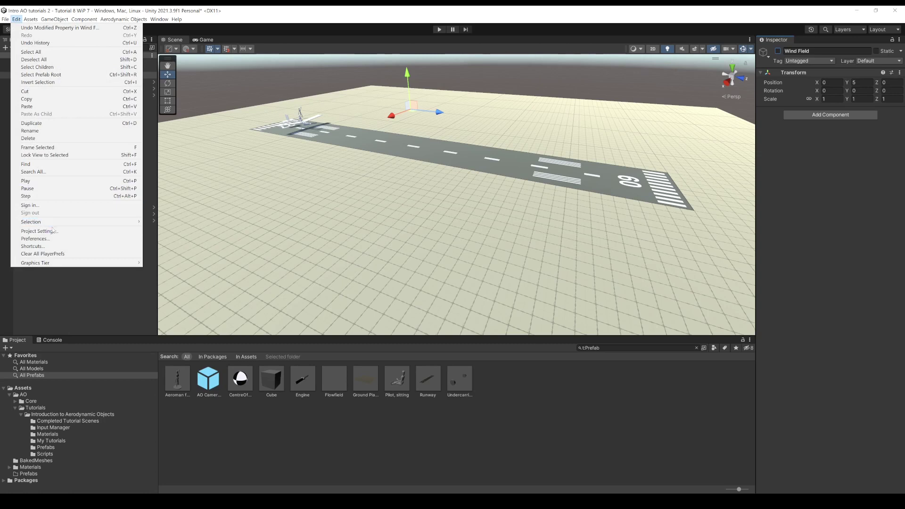
pyautogui.click(71, 231)
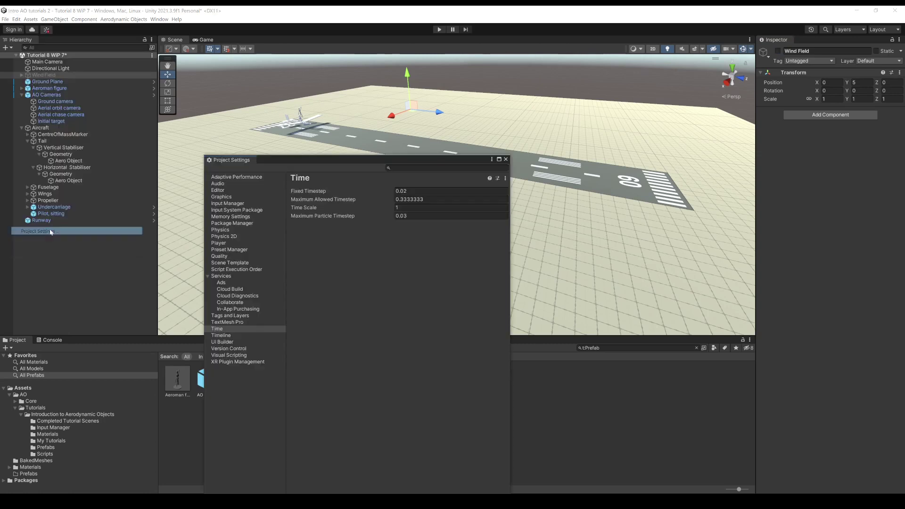
pyautogui.click(220, 329)
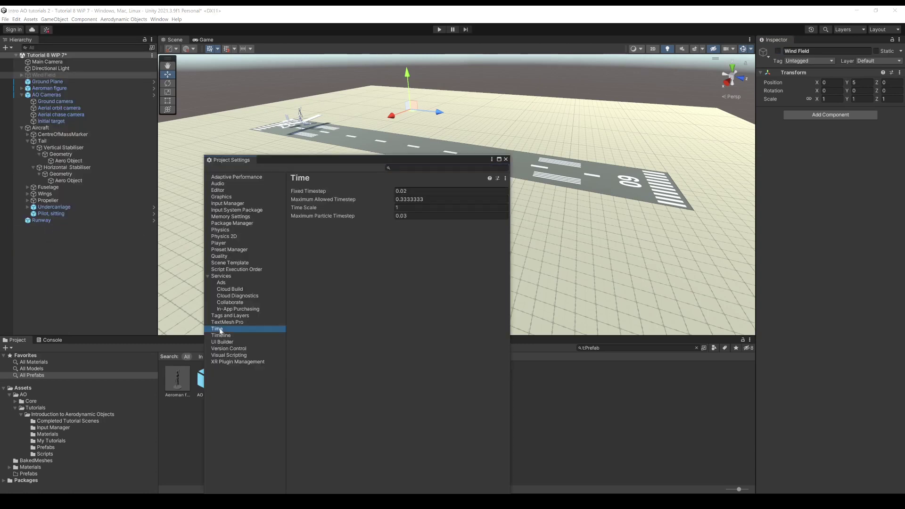
pyautogui.click(412, 190)
pyautogui.click(412, 190)
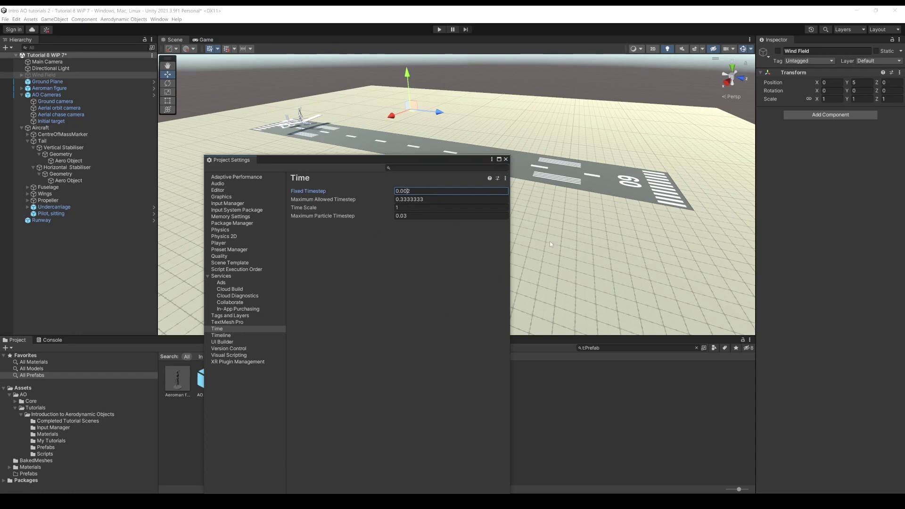
pyautogui.click(506, 159)
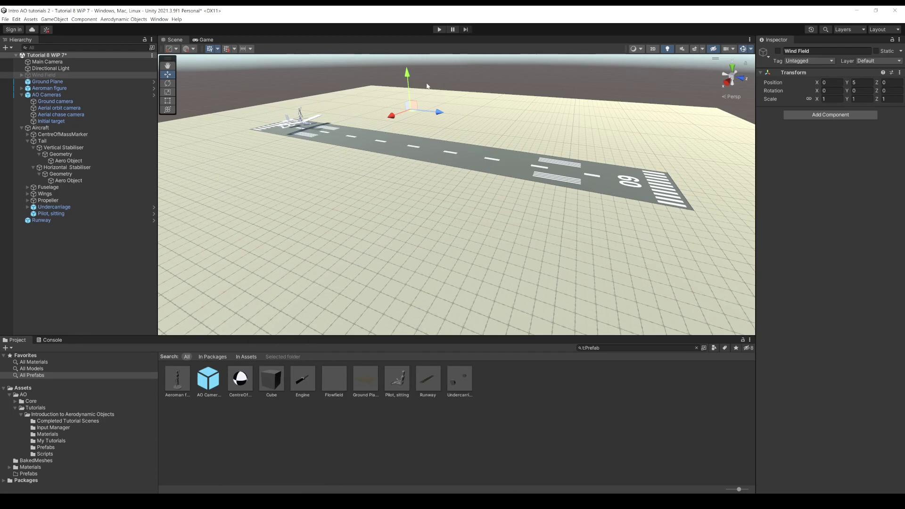
# Remove the X, Y and Z Freeze Position constraints from the Aircraft's Rigidbody.
pyautogui.click(41, 128)
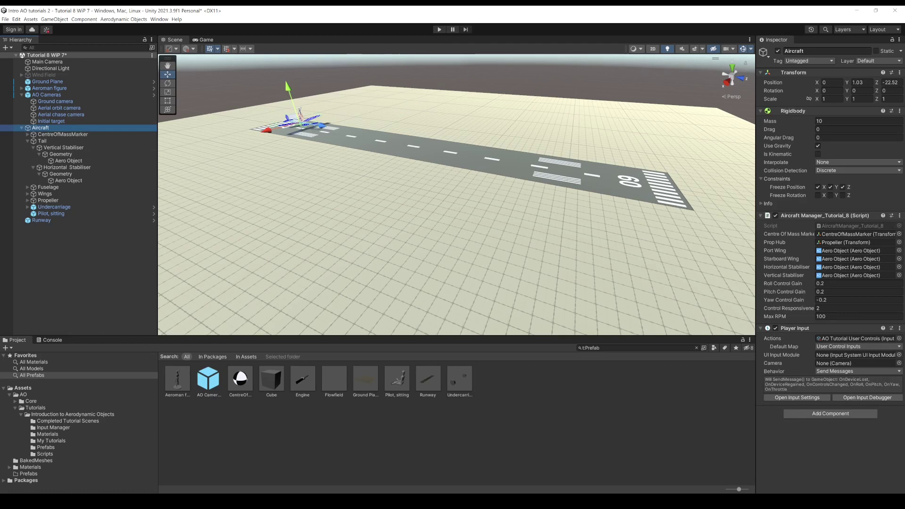
pyautogui.click(831, 187)
pyautogui.click(843, 188)
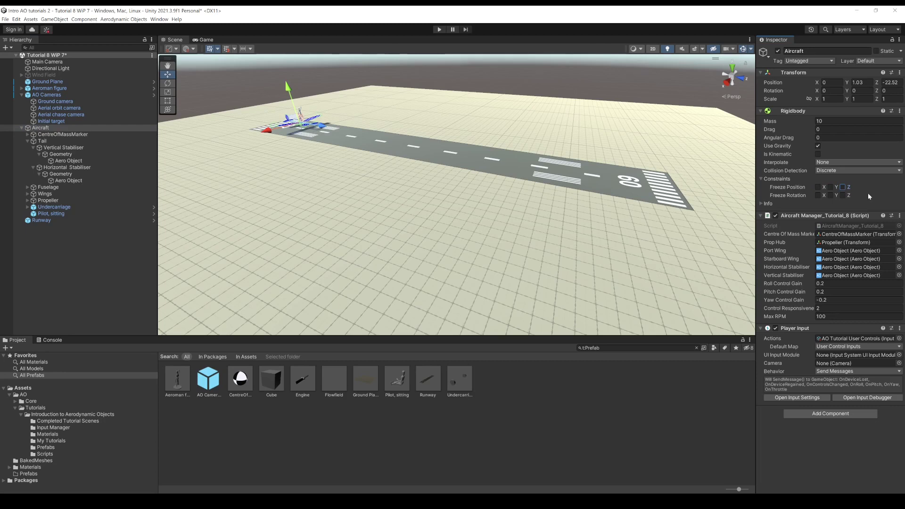
# Run the simulation and view the aircraft on the runway through the chase and orbit cameras, circling it from several angles.
pyautogui.click(440, 30)
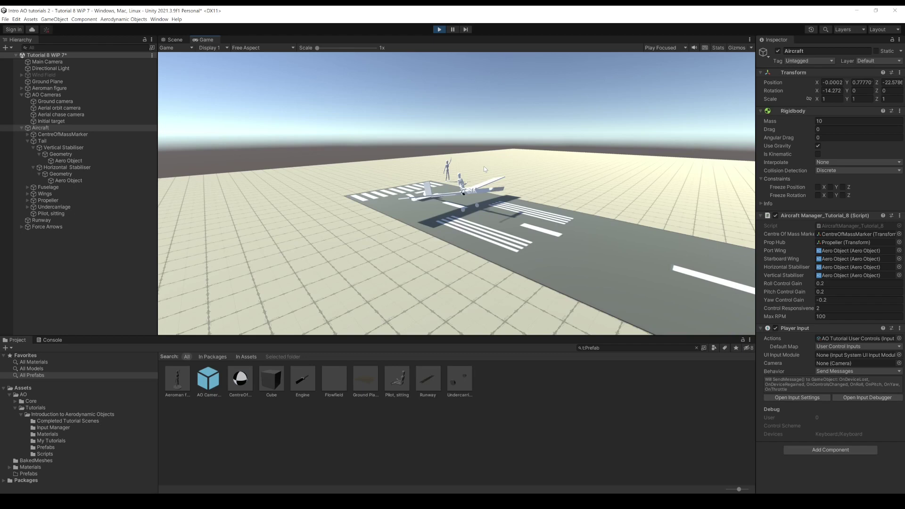
pyautogui.press('1')
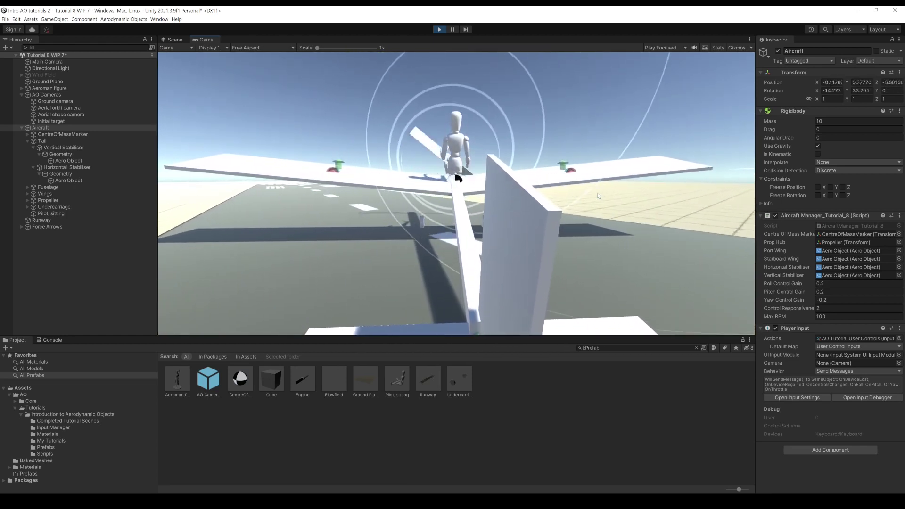
pyautogui.press('c')
pyautogui.moveTo(582, 200); pyautogui.dragTo(512, 240)
pyautogui.scroll(5, 473, 215)
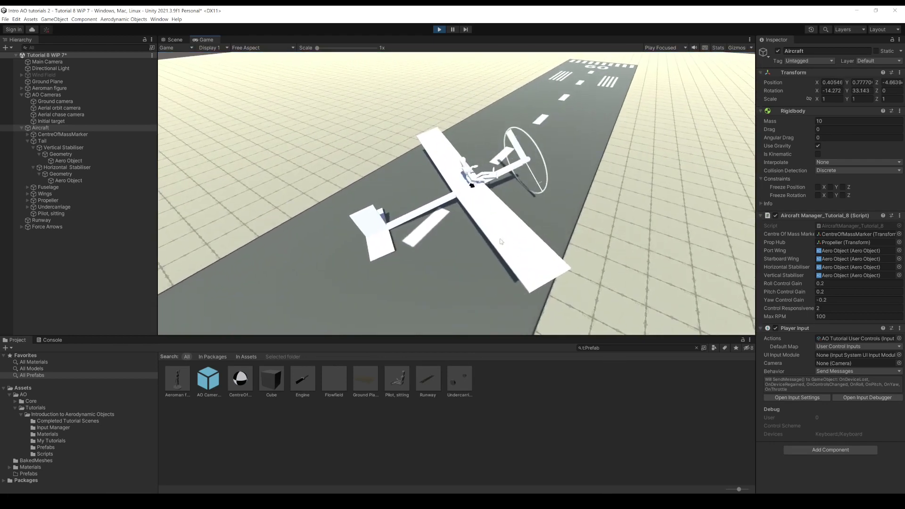
pyautogui.moveTo(529, 248)
pyautogui.mouseDown()
pyautogui.moveTo(521, 225)
pyautogui.moveTo(542, 225)
pyautogui.moveTo(544, 245)
pyautogui.mouseUp()
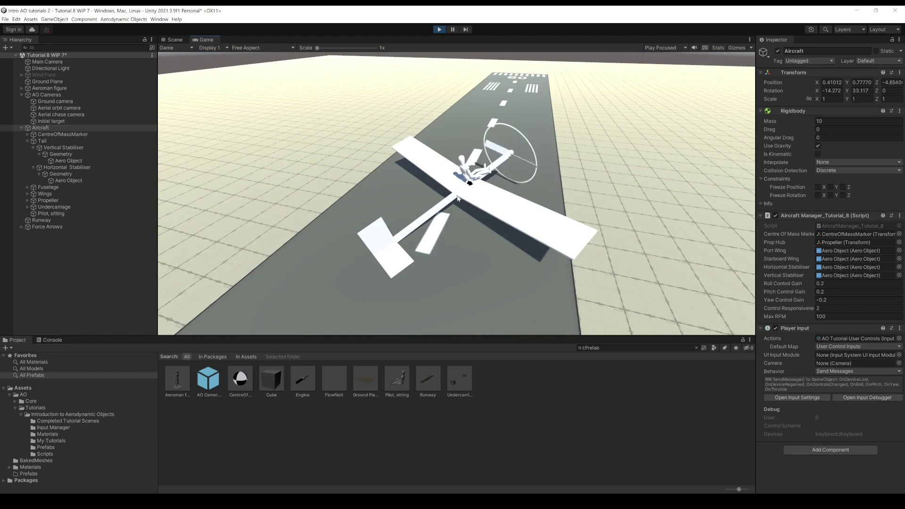
pyautogui.moveTo(445, 236); pyautogui.dragTo(426, 219)
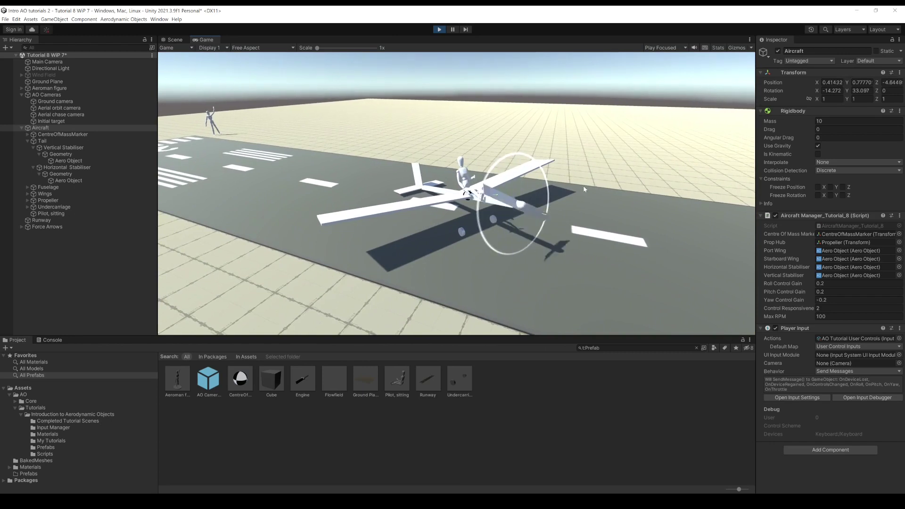